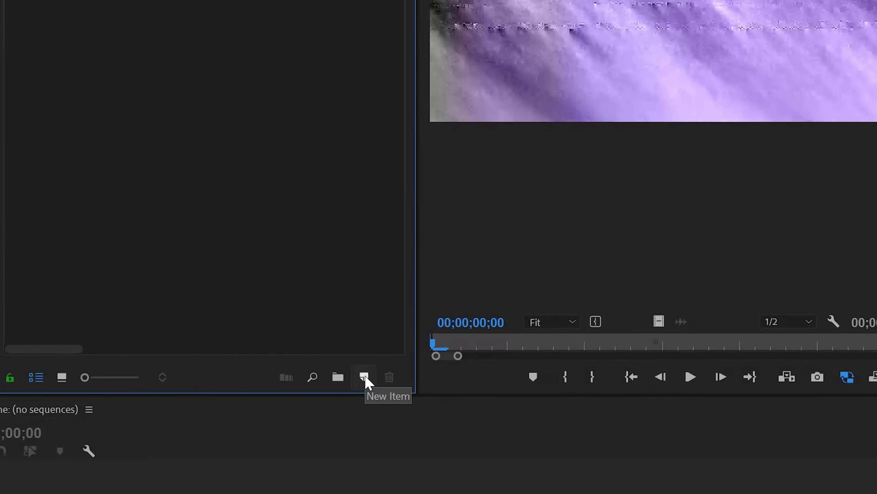
Create a new sequence named "Transition Glitch" from the custom Full HD preset, 1920 by 1080 at 24 fps.
{"action": "left_click", "coordinate": [365, 375]}
{"action": "left_click", "coordinate": [396, 402]}
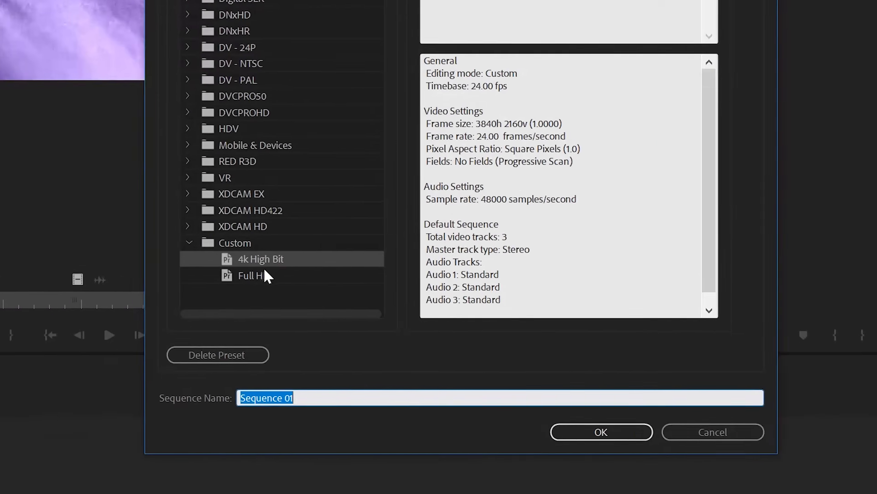
{"action": "left_click", "coordinate": [836, 369]}
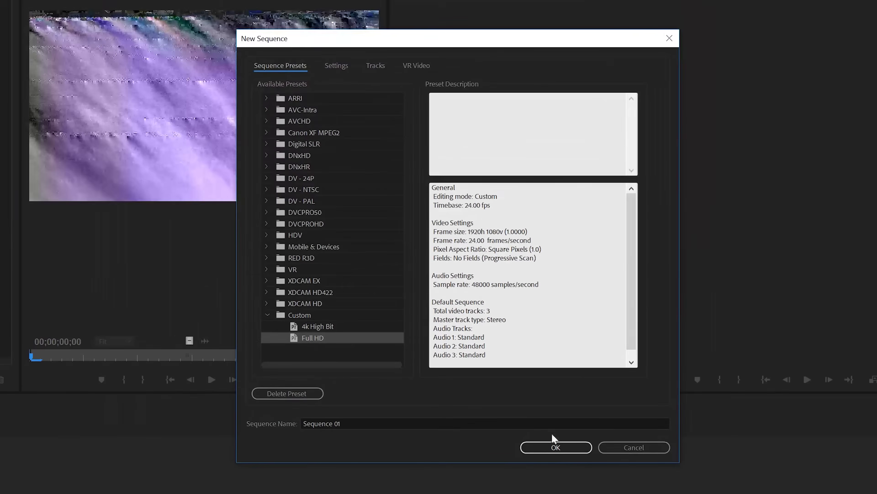
{"action": "left_click", "coordinate": [337, 66]}
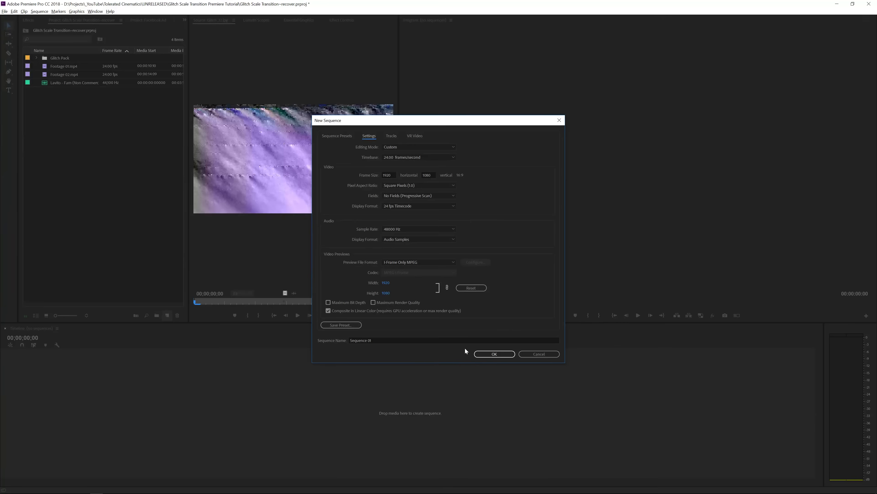
{"action": "left_click", "coordinate": [469, 340]}
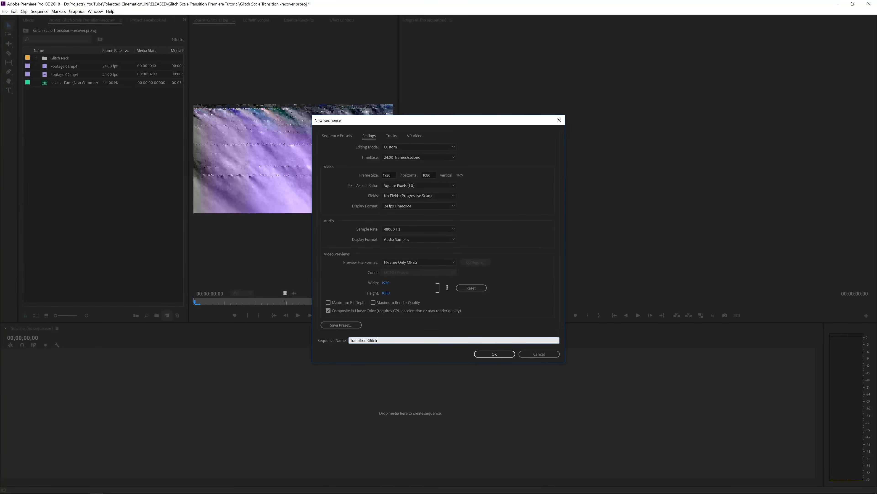
{"action": "key", "text": "Return"}
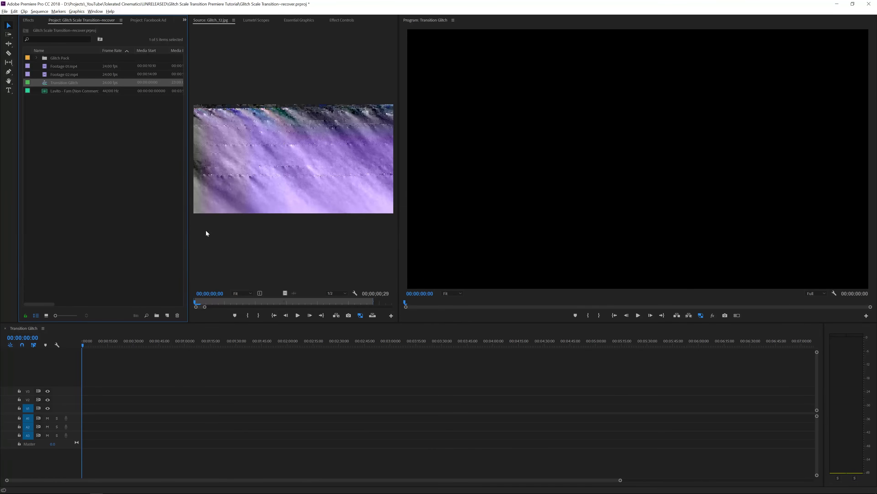
Place Footage 01.mp4 on video track V1 at the very start of the sequence.
{"action": "left_click", "coordinate": [45, 67]}
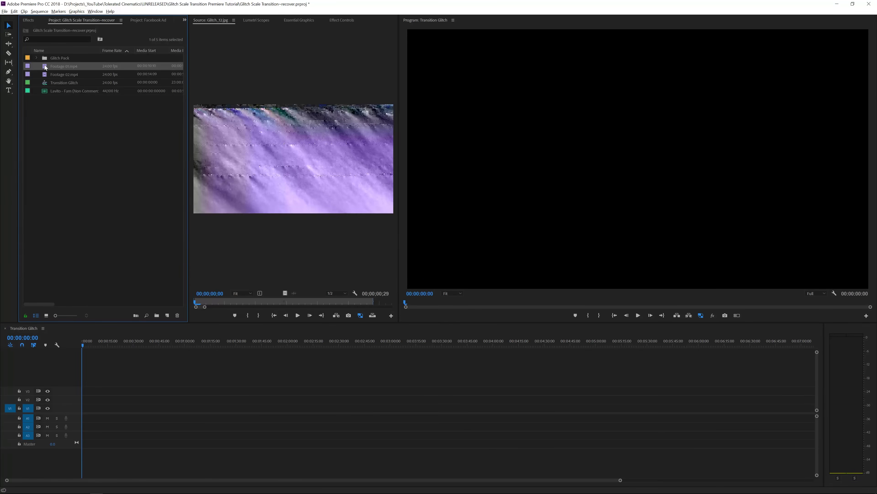
{"action": "left_click_drag", "start_coordinate": [152, 354], "coordinate": [84, 411]}
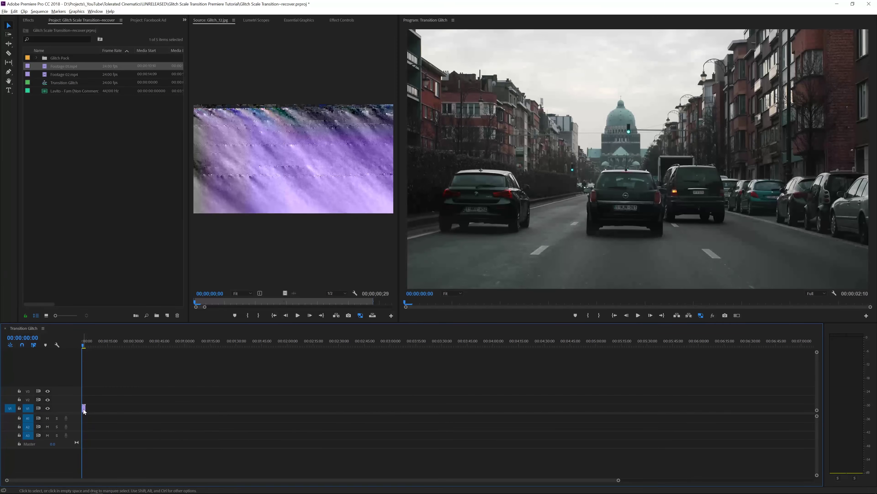
{"action": "key", "text": "="}
{"action": "key", "text": "="}
{"action": "key", "text": "="}
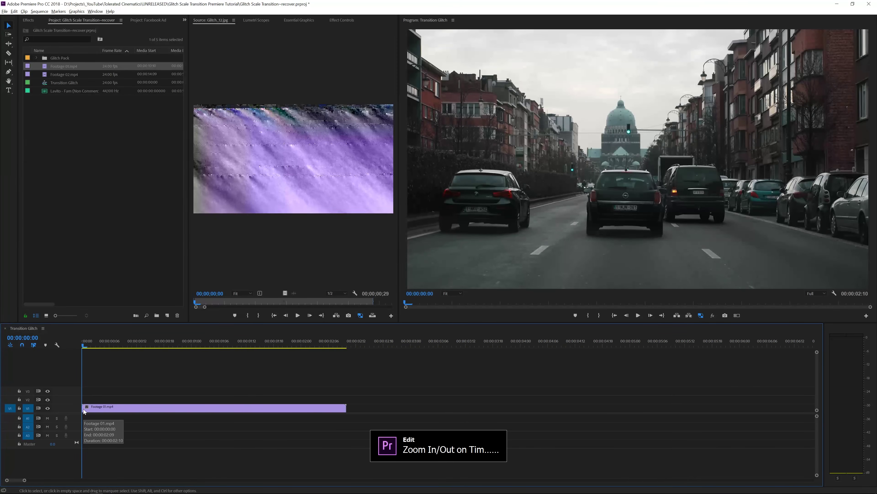
{"action": "key", "text": "-"}
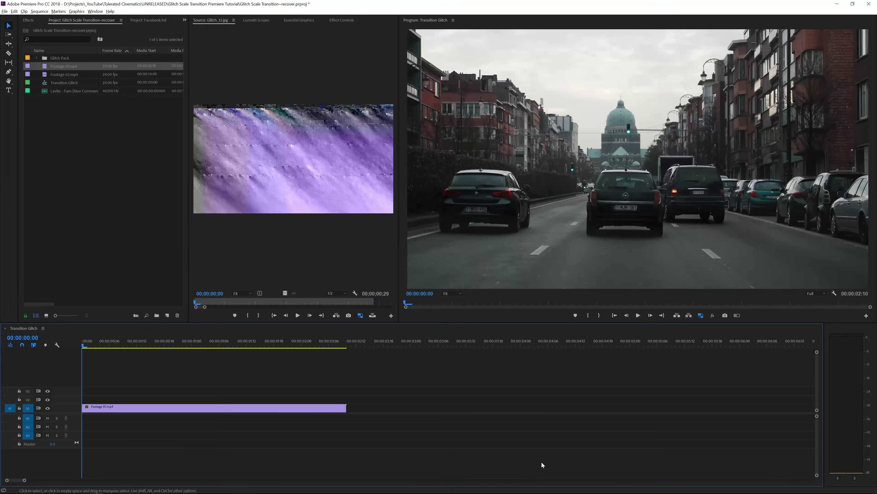
Place Footage 02.mp4 on video track V2 from about 00:00:01:17, overlapping the end of Footage 01.mp4, and check the overlap.
{"action": "left_click", "coordinate": [46, 76]}
{"action": "left_click_drag", "start_coordinate": [328, 325], "coordinate": [288, 399]}
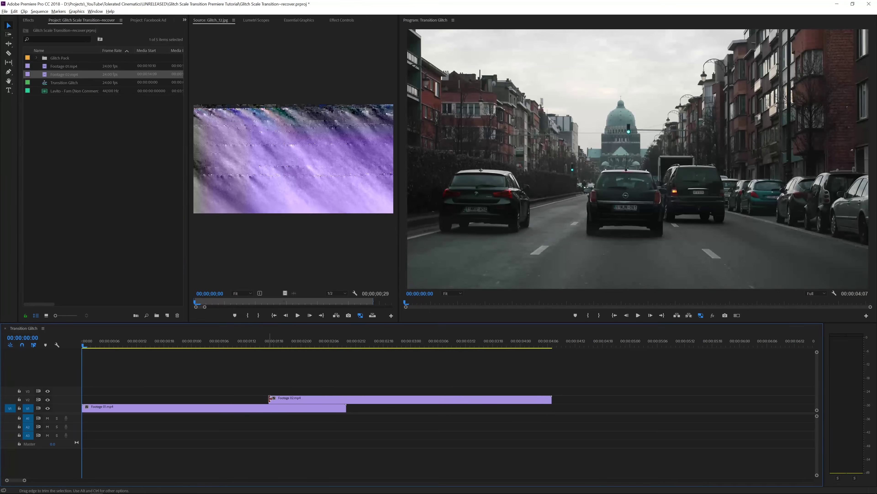
{"action": "left_click_drag", "start_coordinate": [254, 346], "coordinate": [281, 367]}
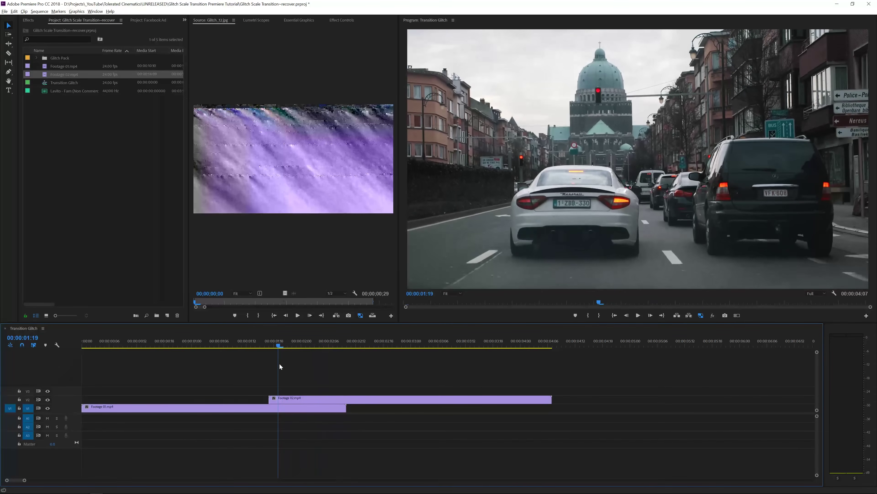
Add the music file to audio track A1 from the start of the sequence.
{"action": "left_click", "coordinate": [45, 92]}
{"action": "left_click_drag", "start_coordinate": [48, 99], "coordinate": [81, 419]}
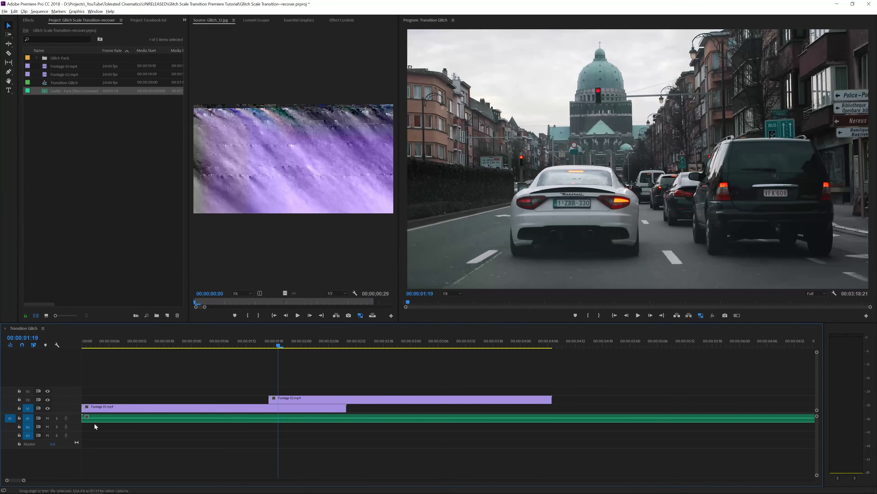
{"action": "scroll", "coordinate": [175, 426], "scroll_direction": "down", "scroll_amount": 8}
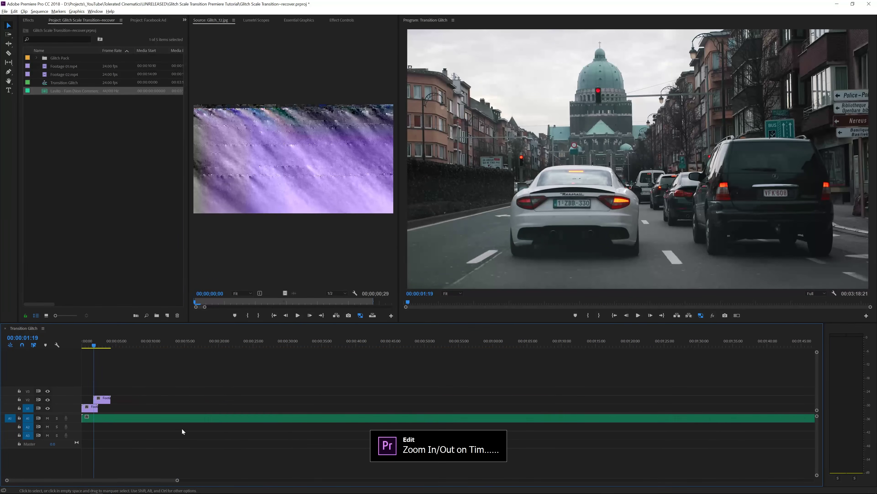
{"action": "scroll", "coordinate": [182, 429], "scroll_direction": "down", "scroll_amount": 2}
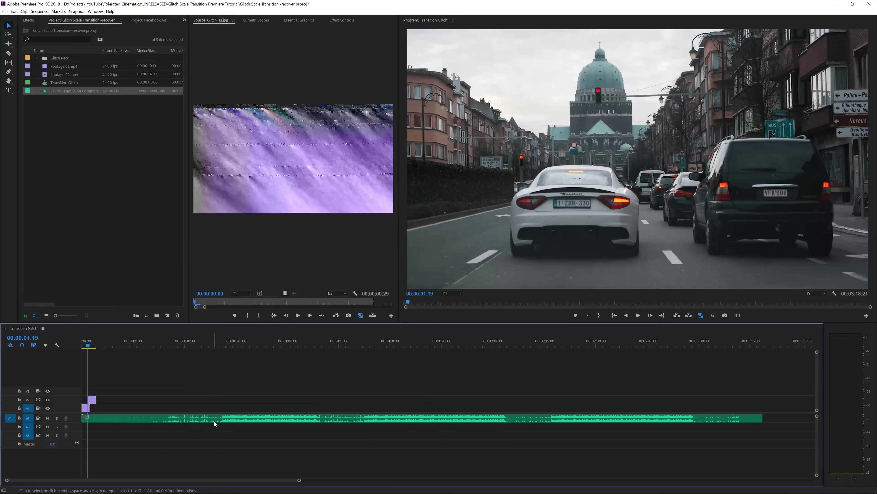
Cut away the quiet intro of the music and have the remaining part start at the beginning of the sequence.
{"action": "key", "text": "c"}
{"action": "key", "text": "v"}
{"action": "mouse_move", "coordinate": [84, 417]}
{"action": "left_mouse_down"}
{"action": "mouse_move", "coordinate": [234, 421]}
{"action": "mouse_move", "coordinate": [93, 421]}
{"action": "left_mouse_up"}
{"action": "scroll", "coordinate": [94, 421], "scroll_direction": "up", "scroll_amount": 10}
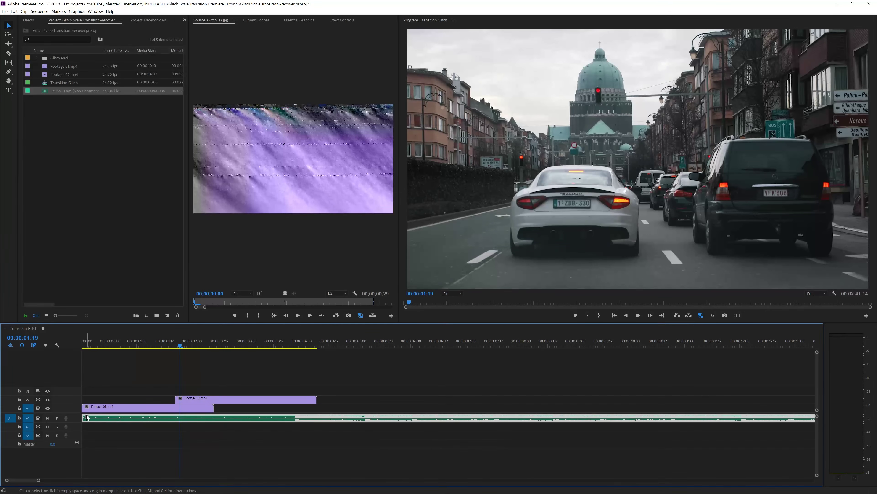
Trim and shift the music so its loud part begins at the end of Footage 01.mp4, with its start at the sequence start.
{"action": "left_click_drag", "start_coordinate": [83, 417], "coordinate": [137, 416]}
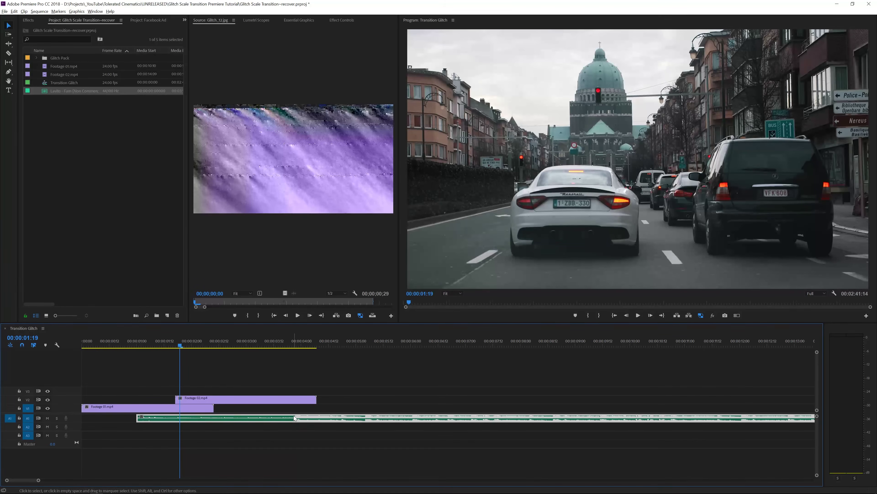
{"action": "left_click_drag", "start_coordinate": [295, 418], "coordinate": [239, 418]}
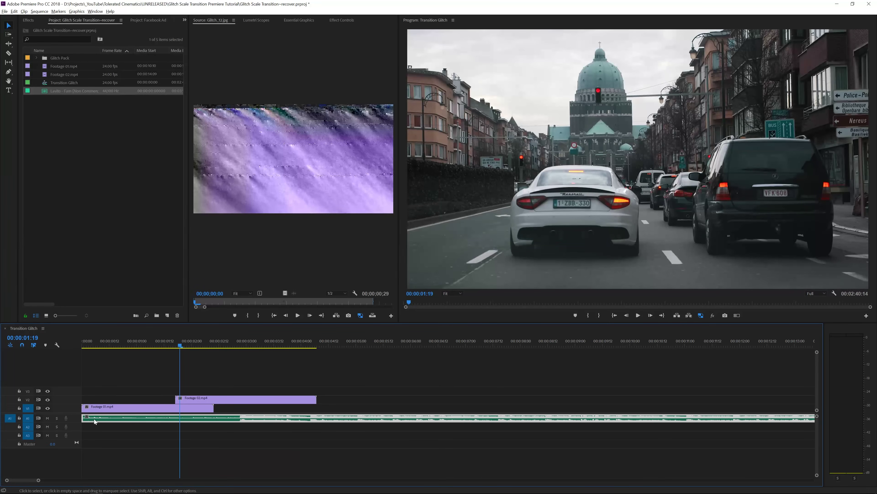
{"action": "left_click_drag", "start_coordinate": [83, 417], "coordinate": [152, 417]}
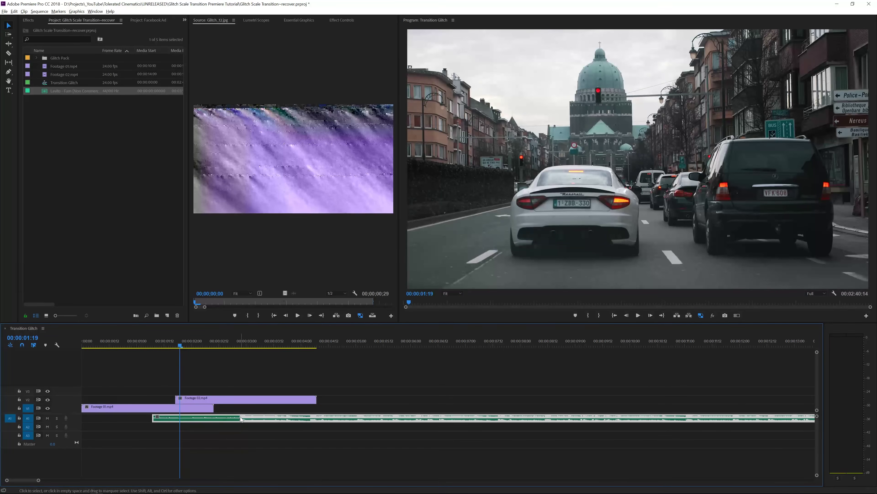
{"action": "left_click_drag", "start_coordinate": [225, 420], "coordinate": [200, 419]}
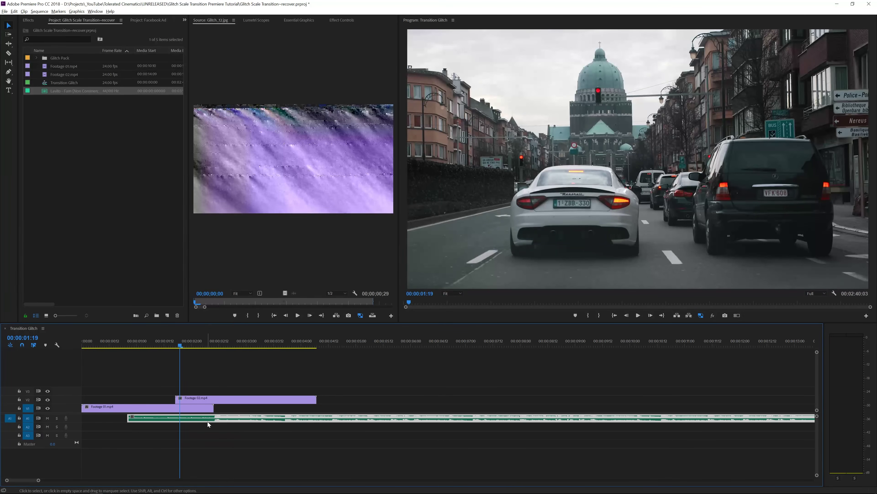
{"action": "left_click_drag", "start_coordinate": [128, 418], "coordinate": [82, 418]}
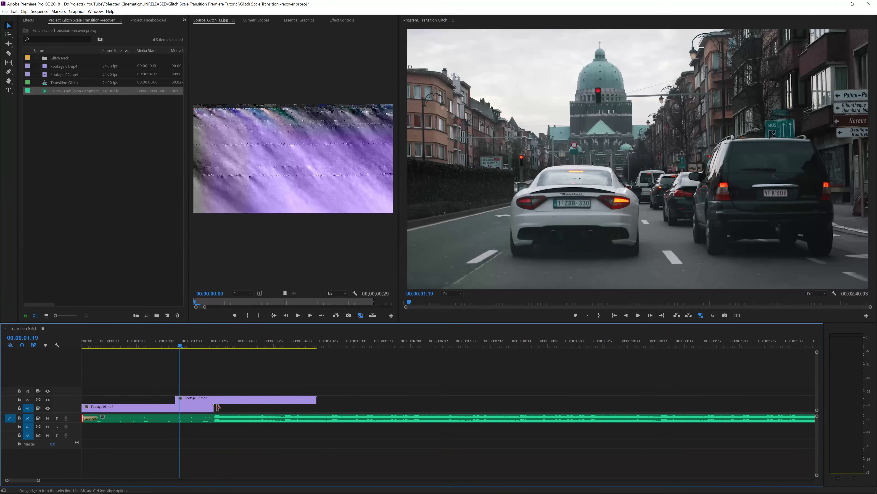
Turn on Scale and Position keyframing for Footage 02.mp4 at 00:00:02:11, enlarging the effect controls and their keyframe area.
{"action": "left_click_drag", "start_coordinate": [177, 345], "coordinate": [217, 344]}
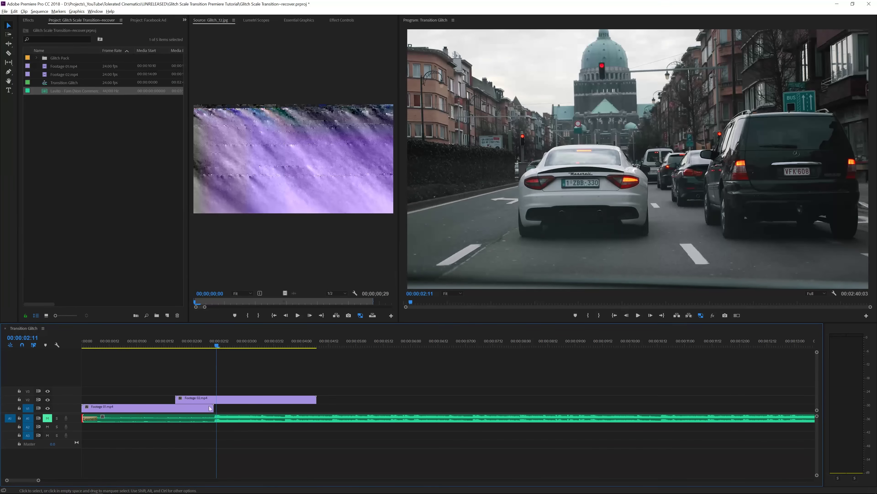
{"action": "left_click", "coordinate": [227, 402]}
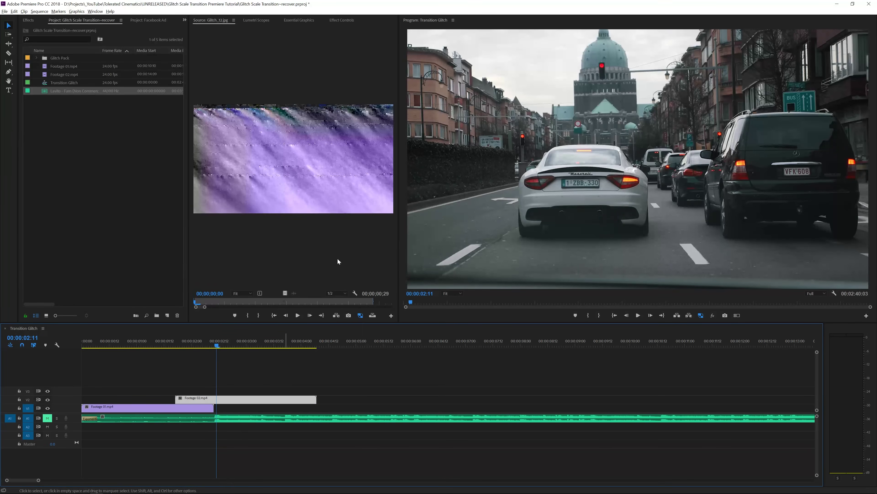
{"action": "left_click", "coordinate": [342, 20]}
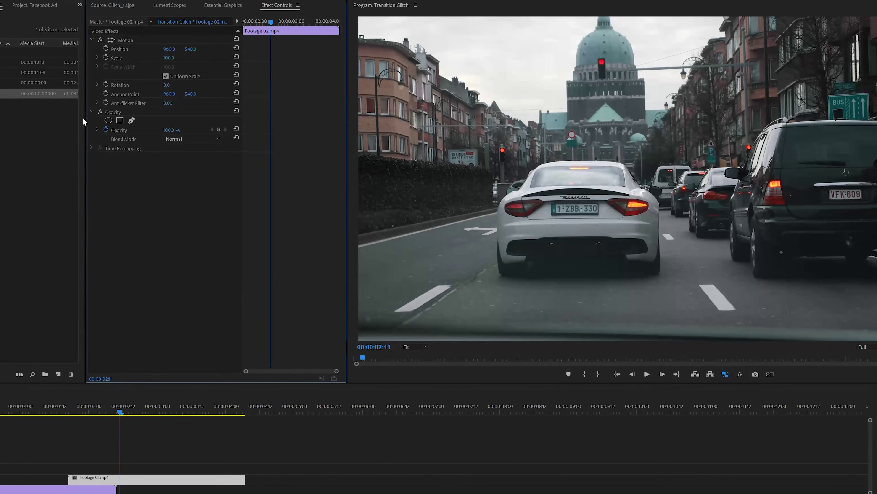
{"action": "left_click_drag", "start_coordinate": [85, 118], "coordinate": [2, 118]}
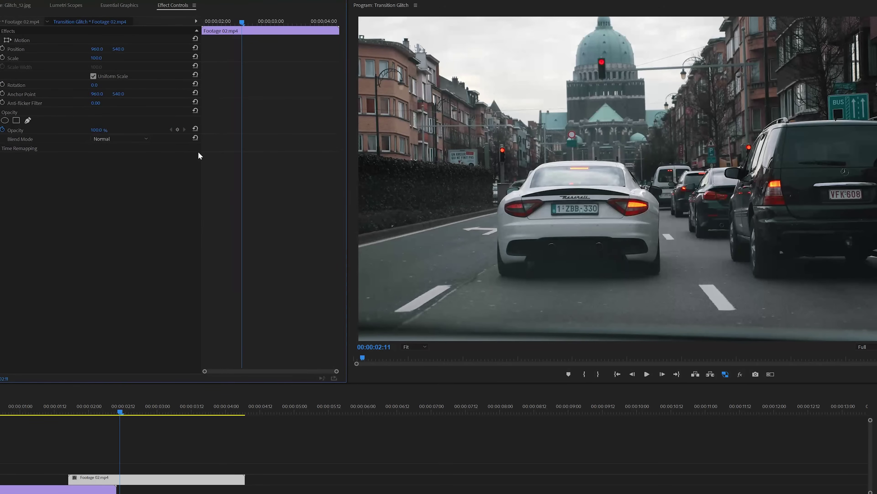
{"action": "left_click_drag", "start_coordinate": [201, 156], "coordinate": [147, 161]}
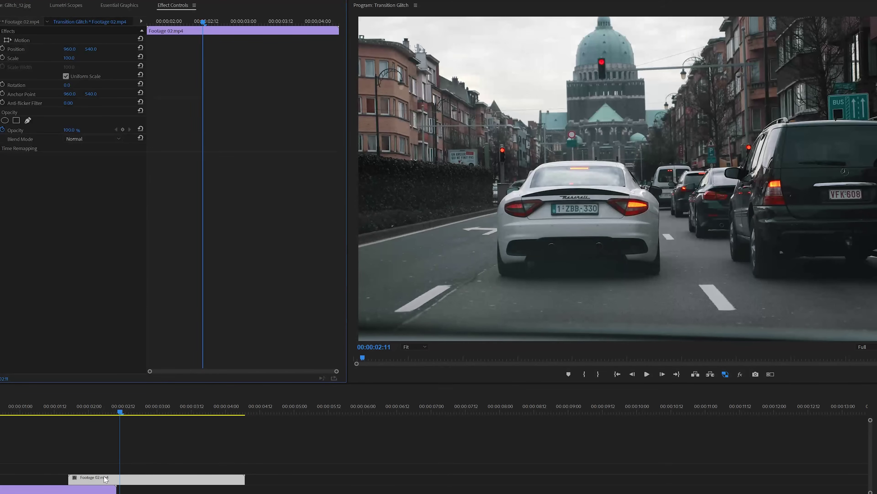
{"action": "left_click", "coordinate": [3, 57]}
{"action": "left_click", "coordinate": [3, 48]}
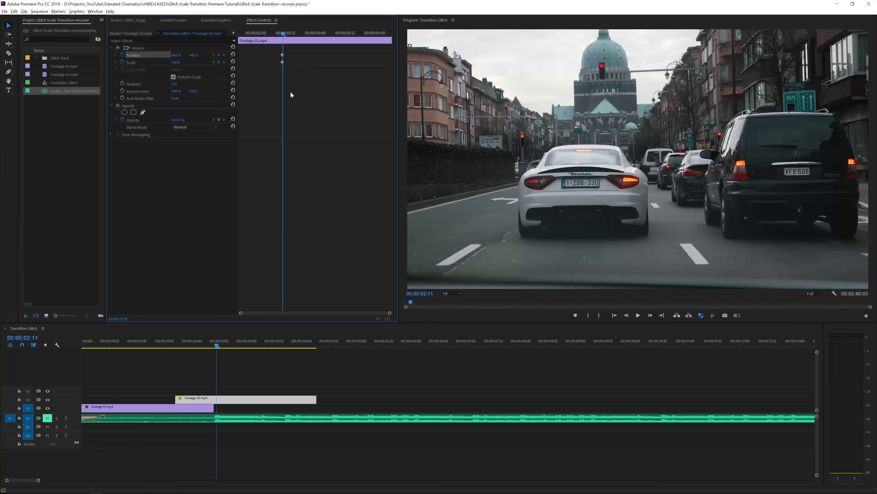
Add Scale and Position keyframes to Footage 02.mp4 four frames earlier, at 00:00:02:07.
{"action": "key", "text": "Left"}
{"action": "key", "text": "Left"}
{"action": "key", "text": "Left"}
{"action": "key", "text": "Left"}
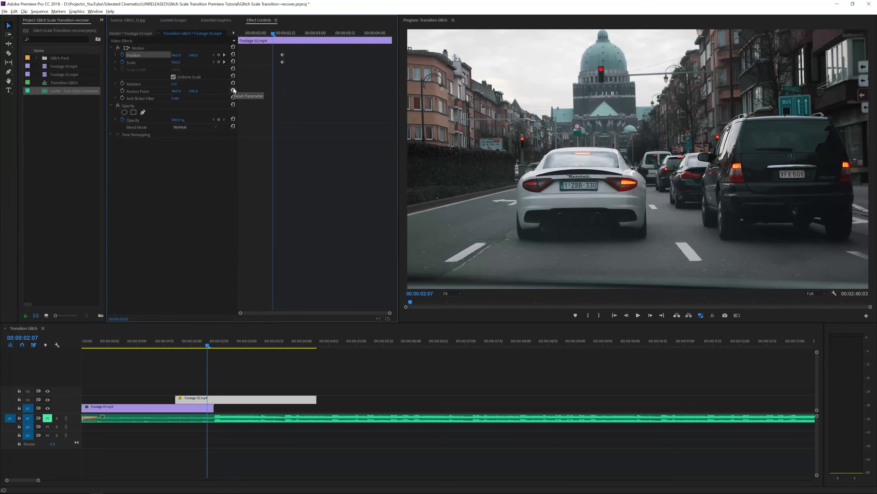
{"action": "left_click", "coordinate": [219, 62]}
{"action": "left_click", "coordinate": [218, 55]}
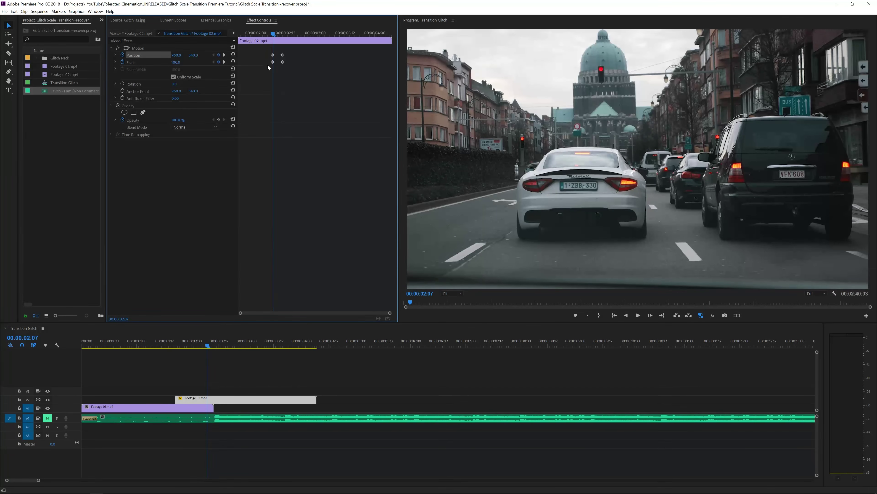
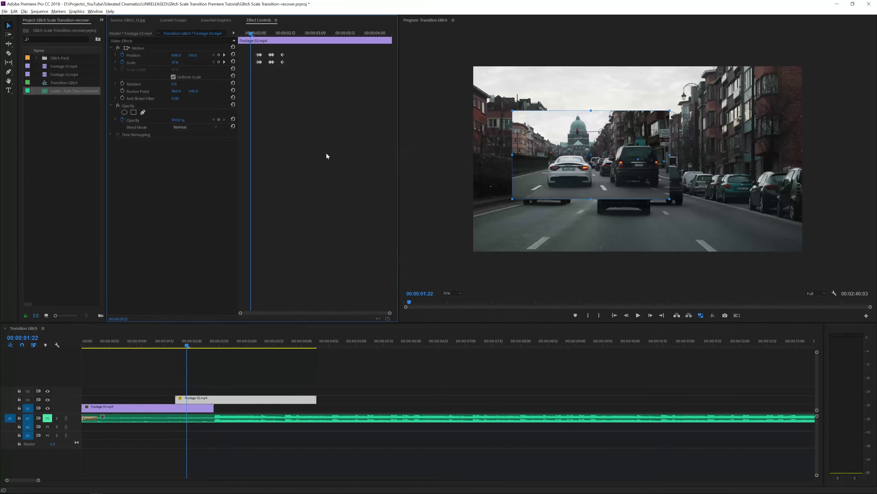
Add Scale and Position keyframes at 00:00:01:21, and one frame earlier shrink Footage 02.mp4 to about 31% at about 1109, 558.
{"action": "left_click", "coordinate": [218, 62]}
{"action": "left_click", "coordinate": [218, 55]}
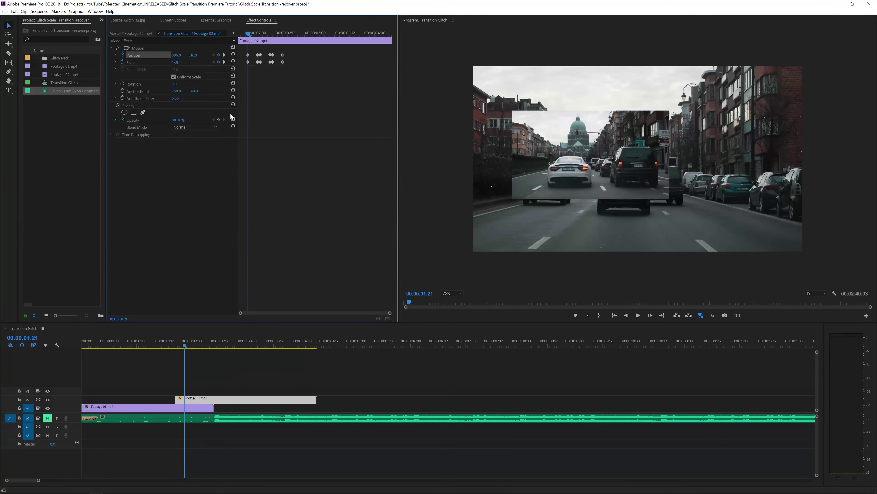
{"action": "key", "text": "Left"}
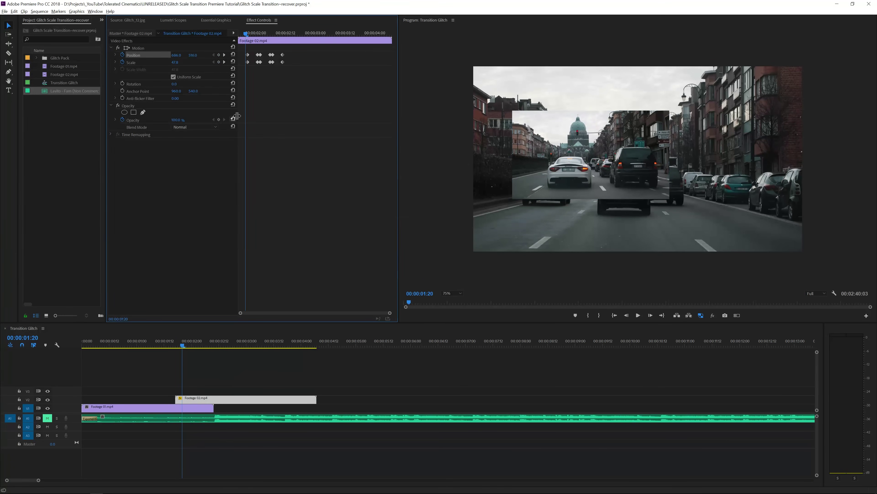
{"action": "left_click", "coordinate": [138, 48]}
{"action": "left_click_drag", "start_coordinate": [545, 157], "coordinate": [589, 162]}
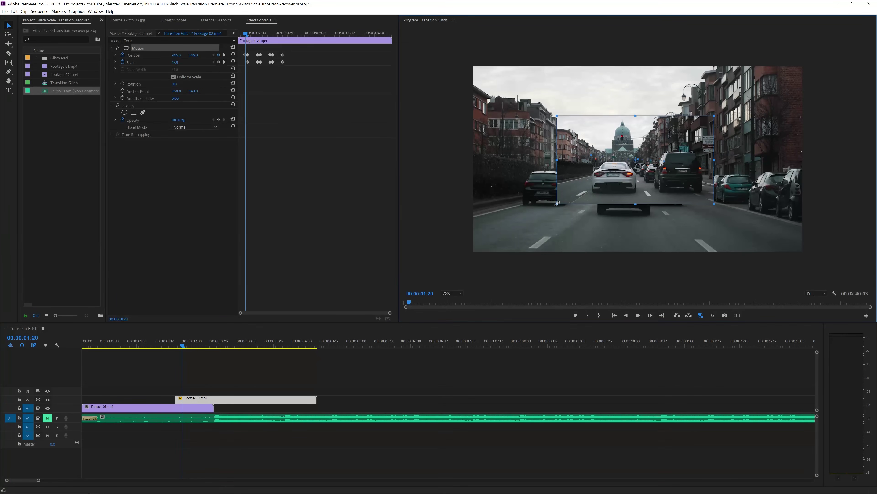
{"action": "left_click_drag", "start_coordinate": [557, 203], "coordinate": [643, 179]}
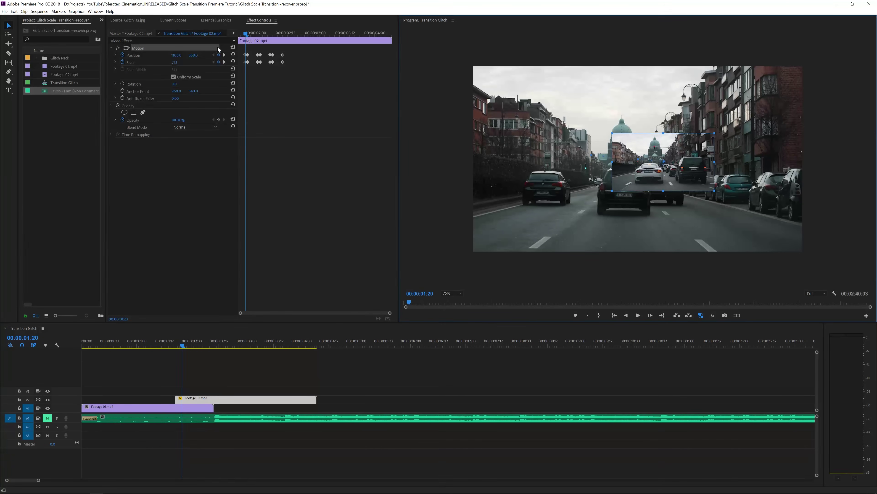
Play back the sequence to review the stepped scaling of Footage 02.mp4 over Footage 01.mp4.
{"action": "left_click_drag", "start_coordinate": [244, 35], "coordinate": [233, 46]}
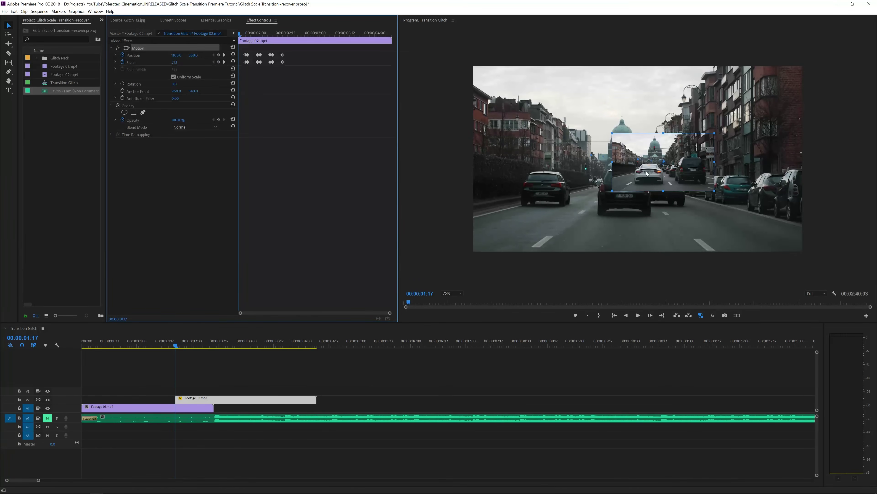
{"action": "left_click", "coordinate": [234, 377]}
{"action": "key", "text": "space"}
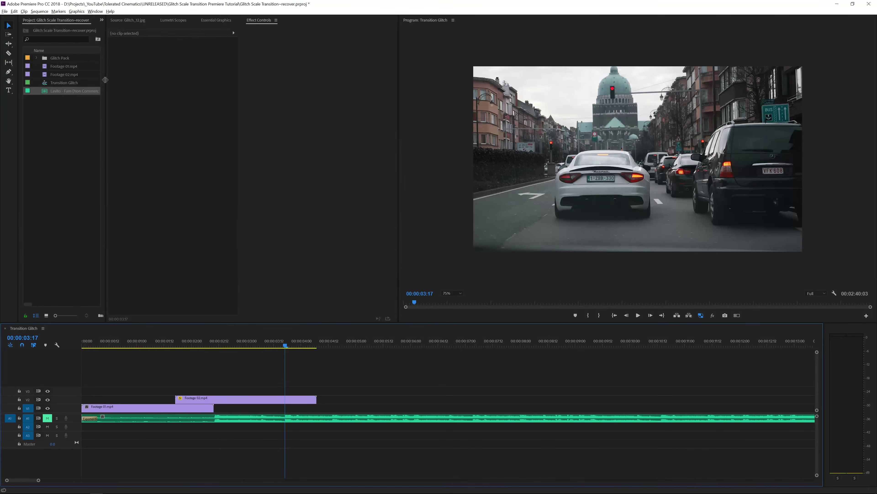
Create a 1920 × 1080 color matte at 24 fps in red F10D0D, named Red Color.
{"action": "left_click_drag", "start_coordinate": [105, 80], "coordinate": [207, 89]}
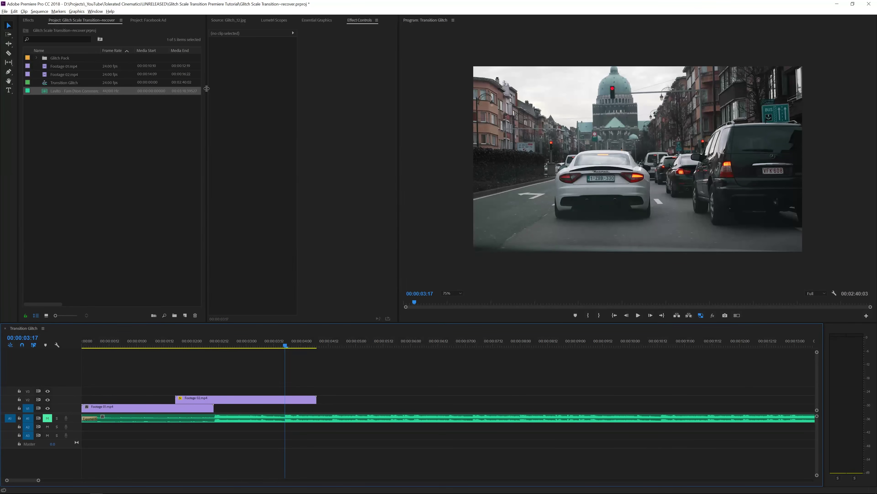
{"action": "left_click", "coordinate": [185, 315]}
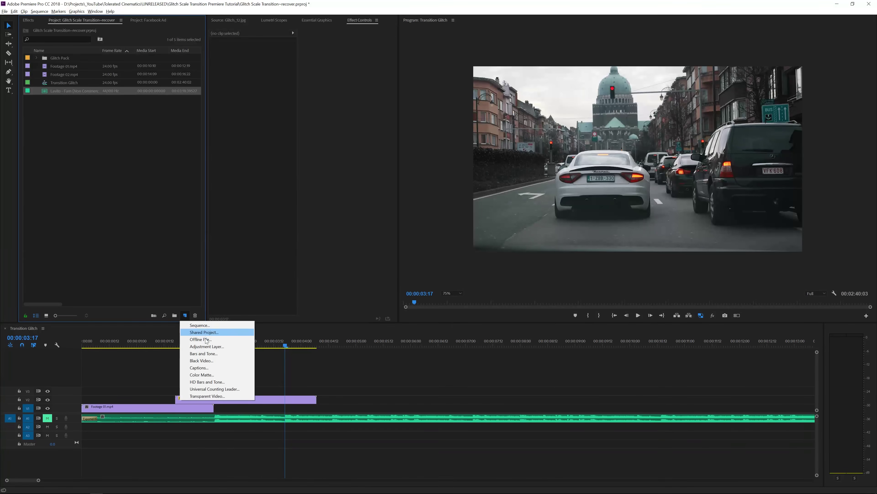
{"action": "left_click", "coordinate": [204, 375]}
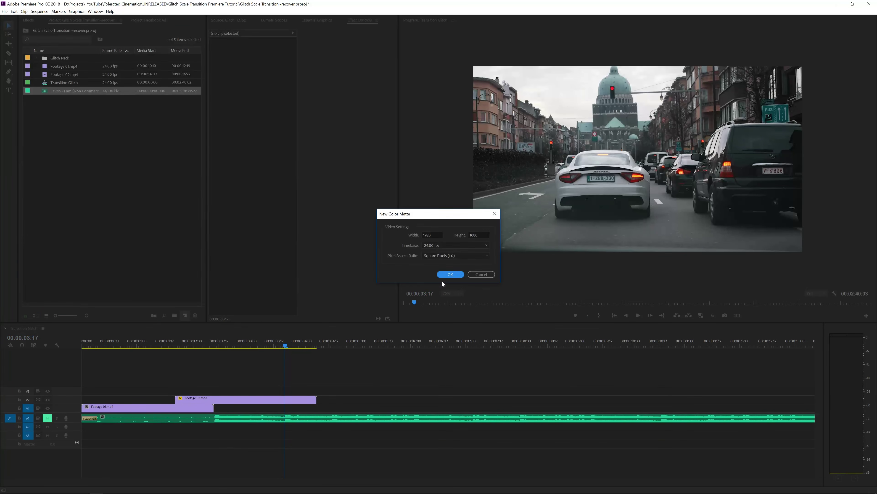
{"action": "left_click", "coordinate": [449, 275]}
{"action": "left_click", "coordinate": [471, 314]}
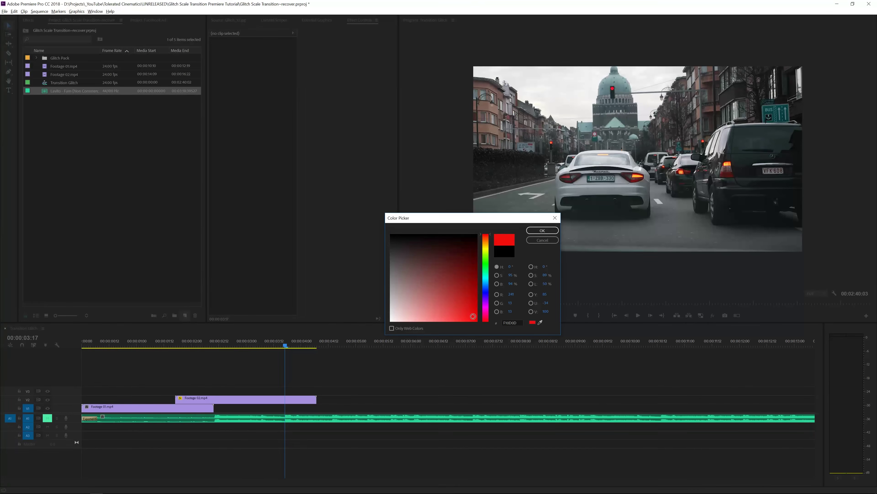
{"action": "left_click", "coordinate": [543, 231]}
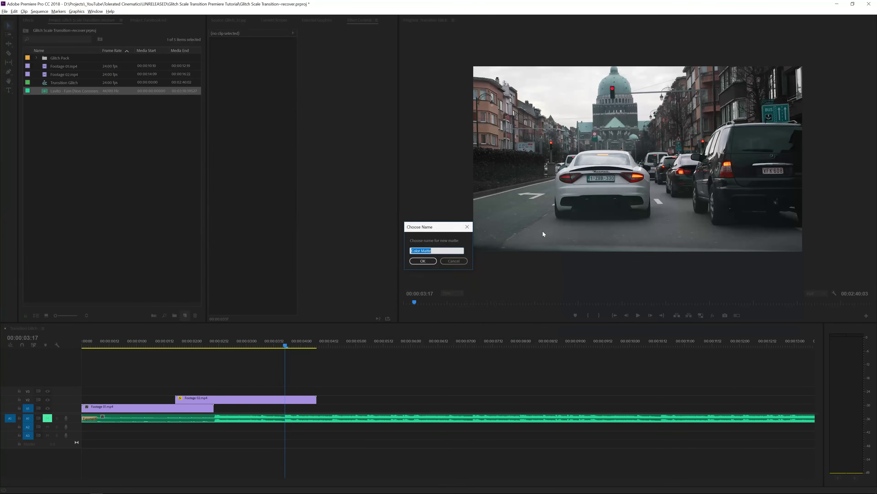
{"action": "type", "text": "Red Color"}
{"action": "left_click", "coordinate": [423, 262]}
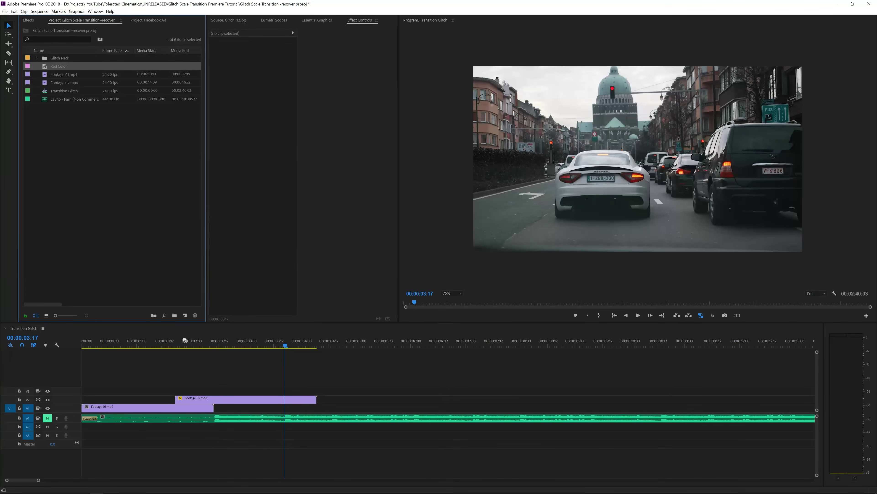
Place the Red Color matte on track V3 above Footage 02.mp4, shifting it to start later than the end of Footage 01.mp4.
{"action": "left_click_drag", "start_coordinate": [185, 340], "coordinate": [220, 390]}
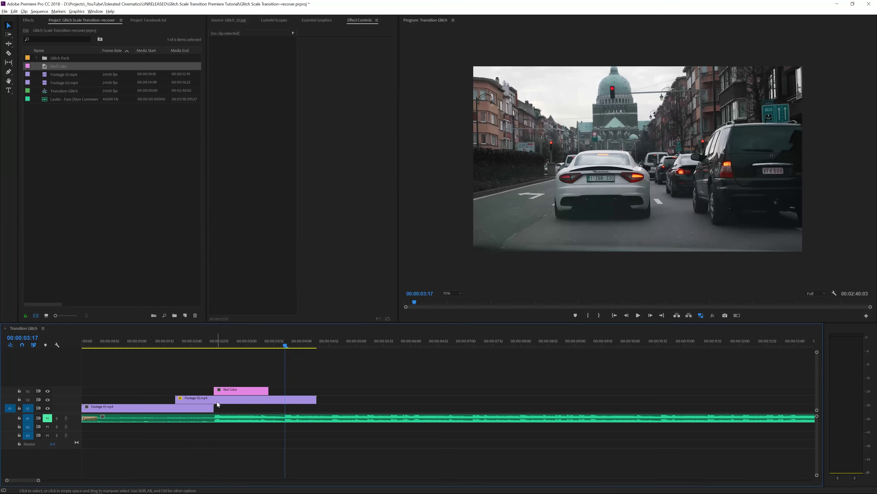
{"action": "left_click", "coordinate": [217, 343]}
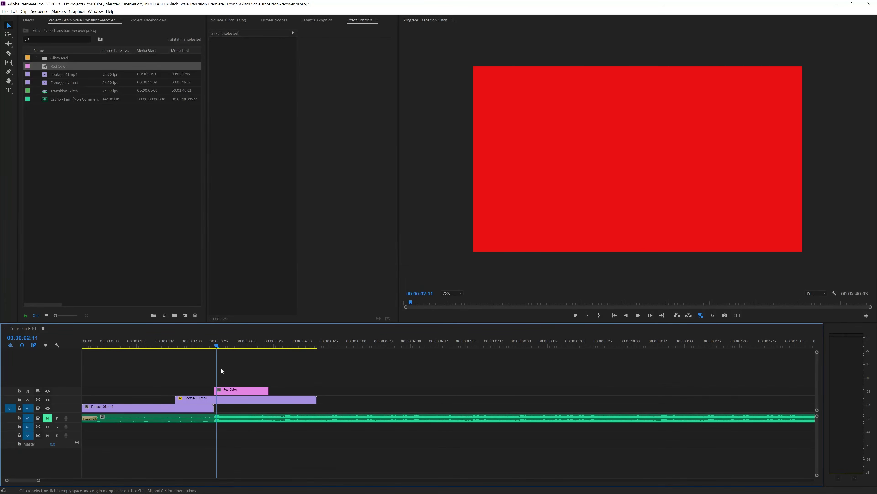
{"action": "left_click_drag", "start_coordinate": [241, 390], "coordinate": [262, 390]}
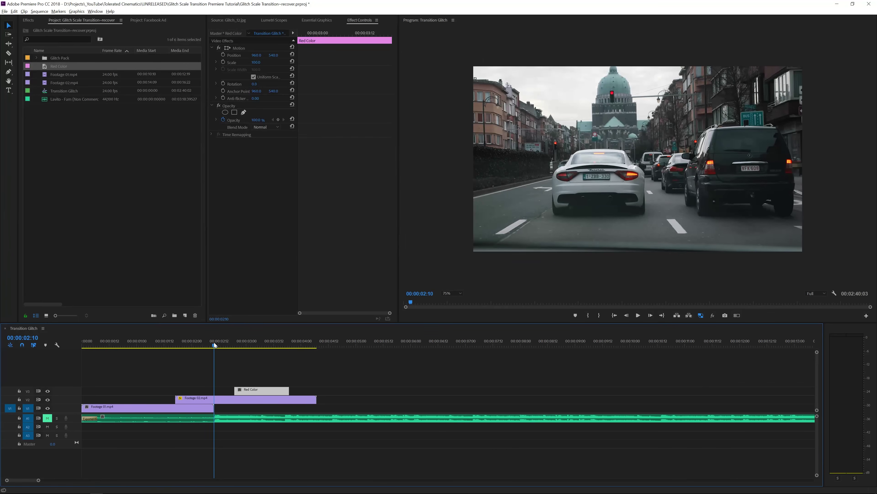
Move Footage 02.mp4 three frames later so its jump to full scale lands on the music beat at 00:00:02:10.
{"action": "left_click_drag", "start_coordinate": [215, 343], "coordinate": [207, 347]}
{"action": "left_click", "coordinate": [215, 399]}
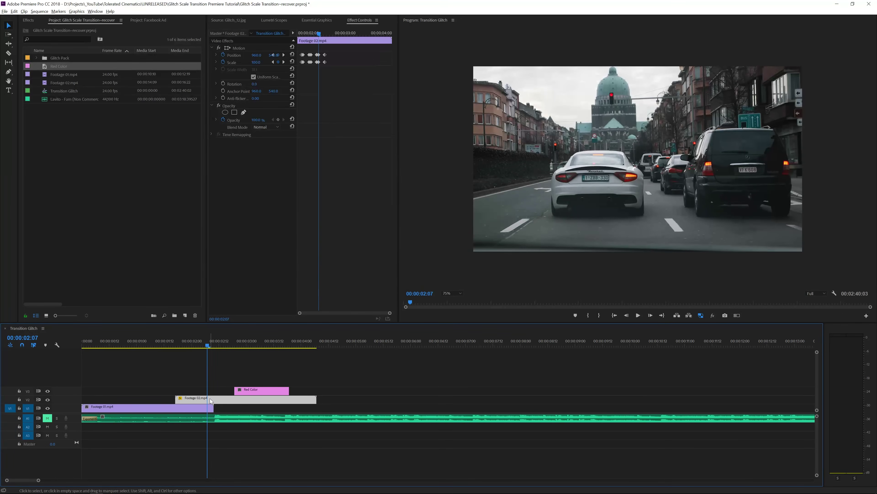
{"action": "left_click_drag", "start_coordinate": [207, 398], "coordinate": [214, 400]}
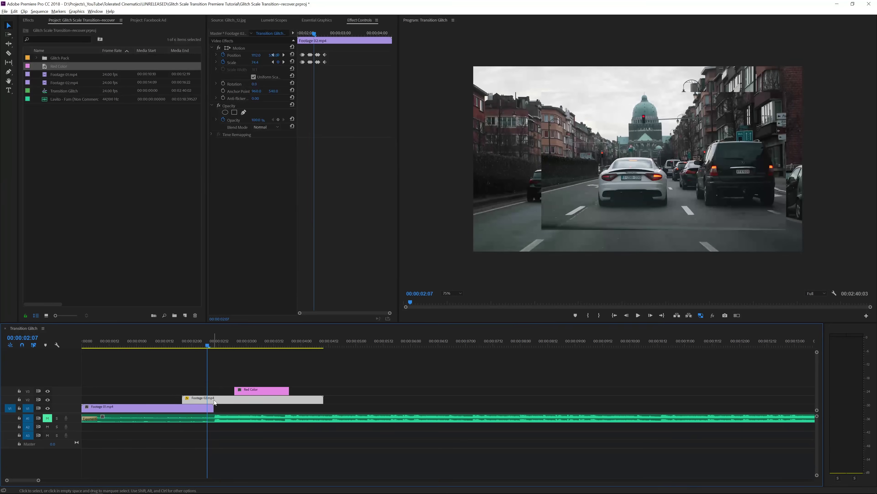
{"action": "key", "text": "Right"}
{"action": "key", "text": "Right"}
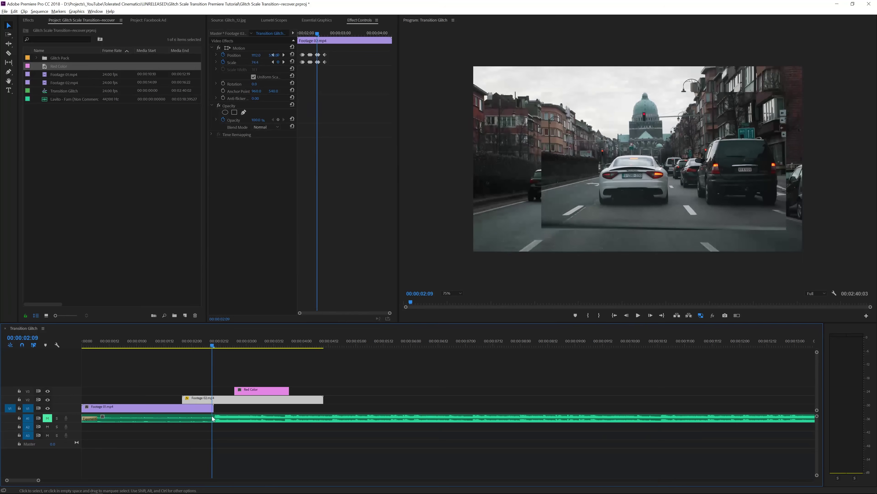
{"action": "key", "text": "Right"}
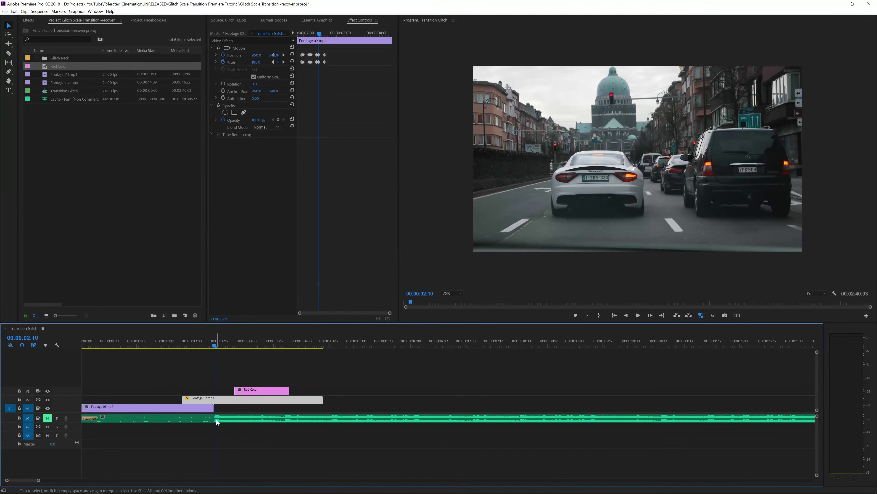
{"action": "key", "text": "Right"}
{"action": "key", "text": "Left"}
Move the Red Color clip to start at 00:00:02:10 and give it a rectangular opacity mask with Mask Feather 0.
{"action": "left_click_drag", "start_coordinate": [260, 392], "coordinate": [242, 389]}
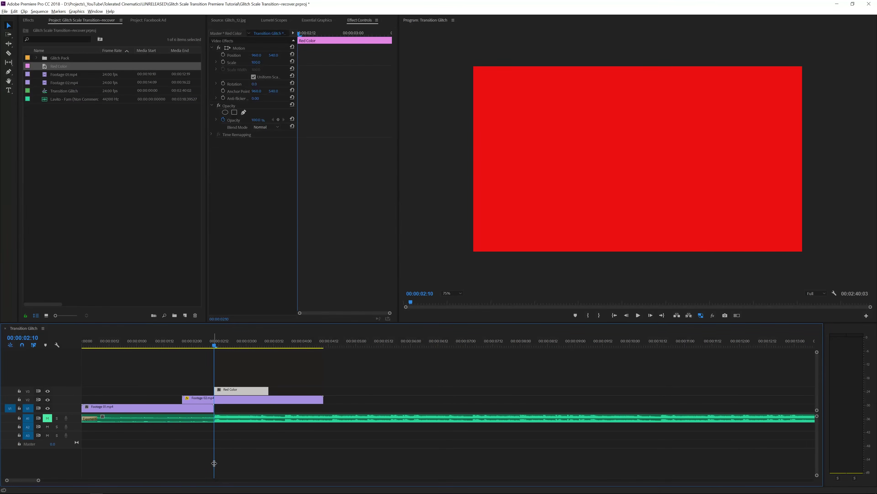
{"action": "left_click", "coordinate": [231, 106]}
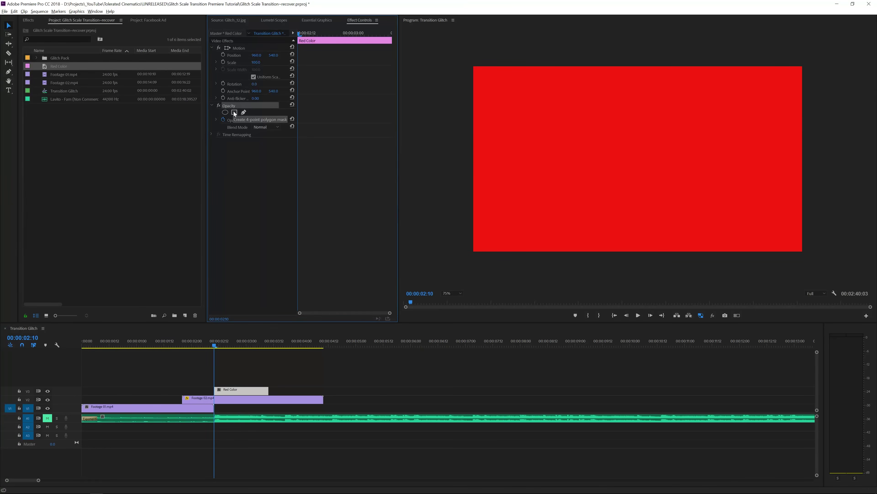
{"action": "left_click", "coordinate": [234, 111]}
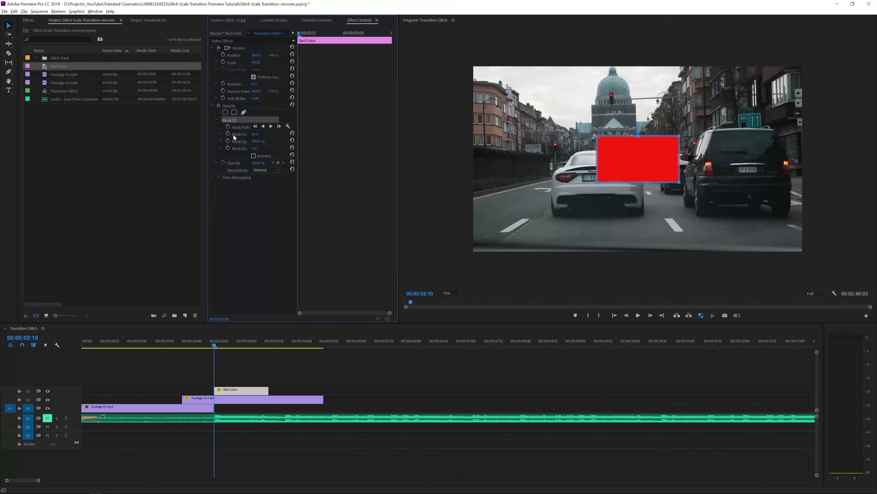
{"action": "left_click", "coordinate": [256, 135]}
{"action": "type", "text": "0"}
{"action": "key", "text": "Return"}
{"action": "left_click_drag", "start_coordinate": [298, 146], "coordinate": [333, 147]}
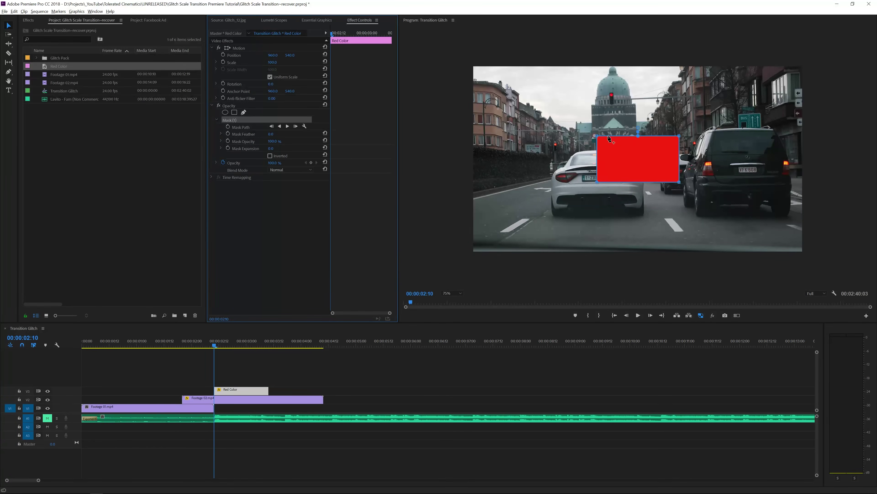
Reshape the mask into a narrow full-width strip across the road at the white car's wheels and set the Blend Mode to Overlay.
{"action": "left_click", "coordinate": [573, 116]}
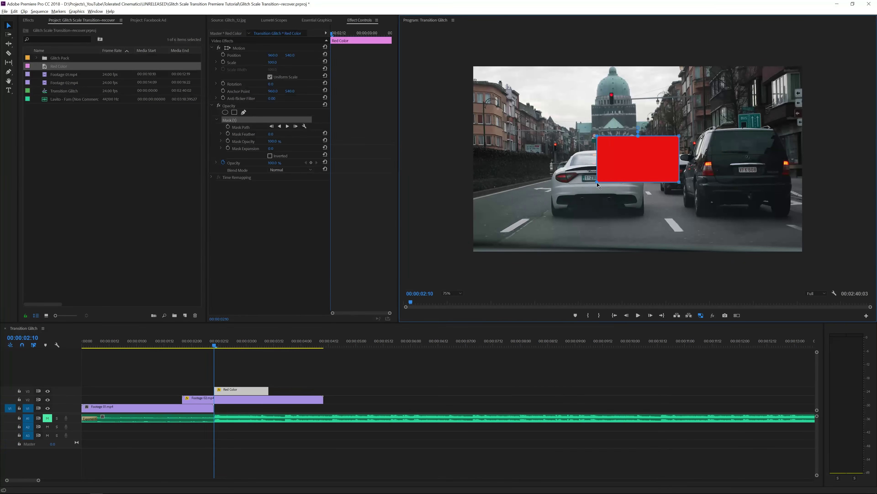
{"action": "left_click_drag", "start_coordinate": [597, 182], "coordinate": [442, 180]}
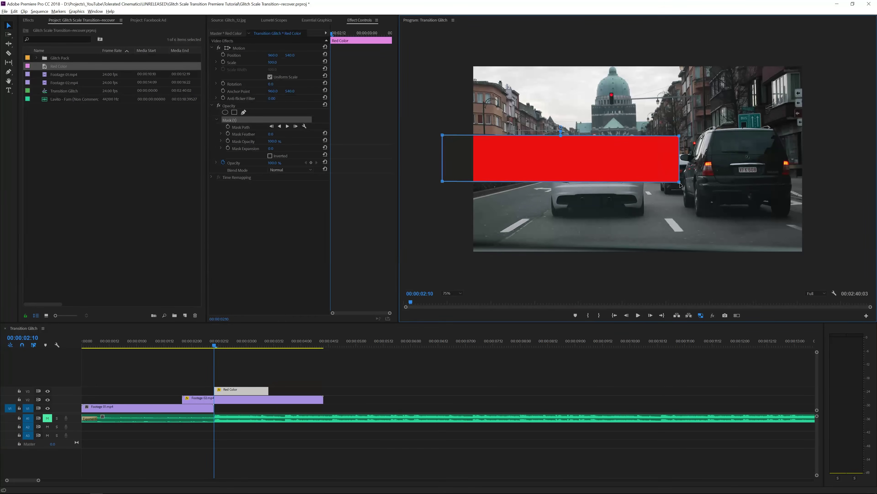
{"action": "left_click_drag", "start_coordinate": [680, 182], "coordinate": [825, 181]}
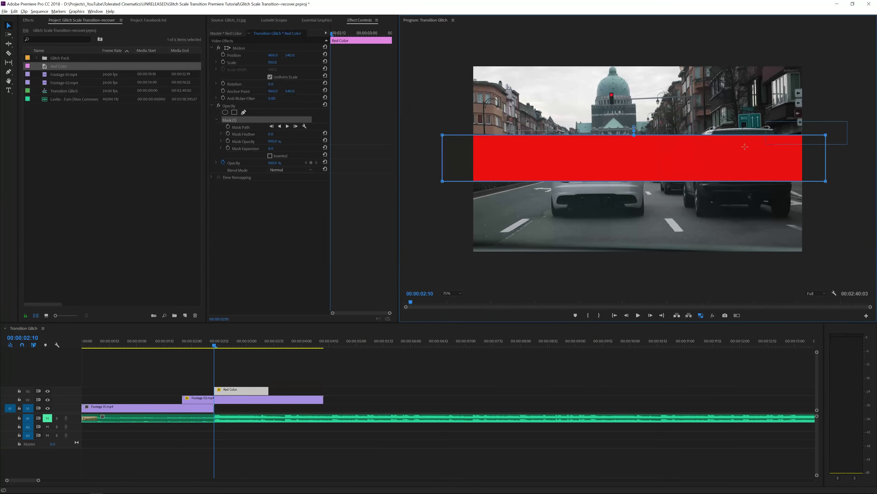
{"action": "left_click_drag", "start_coordinate": [443, 136], "coordinate": [446, 163]}
{"action": "left_click_drag", "start_coordinate": [509, 173], "coordinate": [514, 212]}
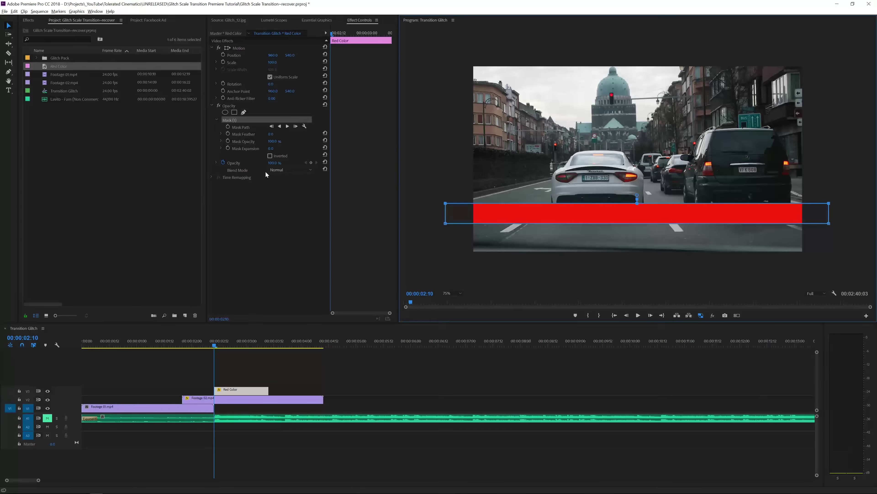
{"action": "left_click", "coordinate": [273, 169]}
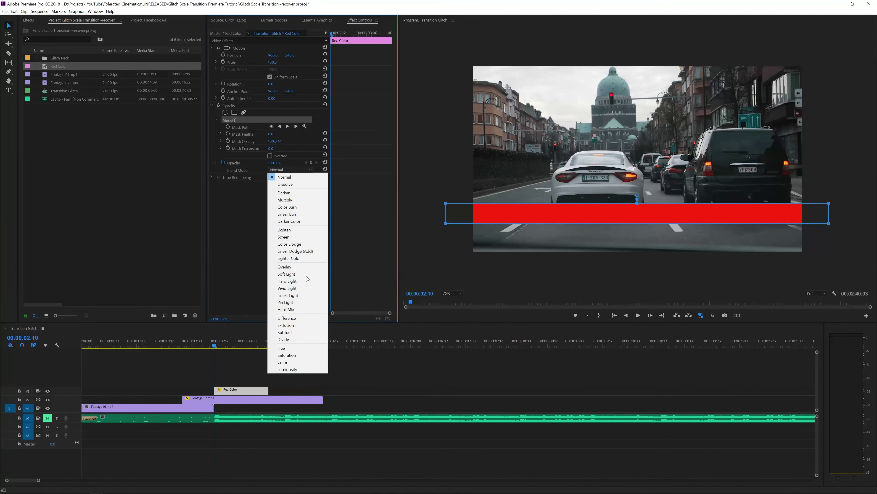
{"action": "left_click", "coordinate": [307, 269]}
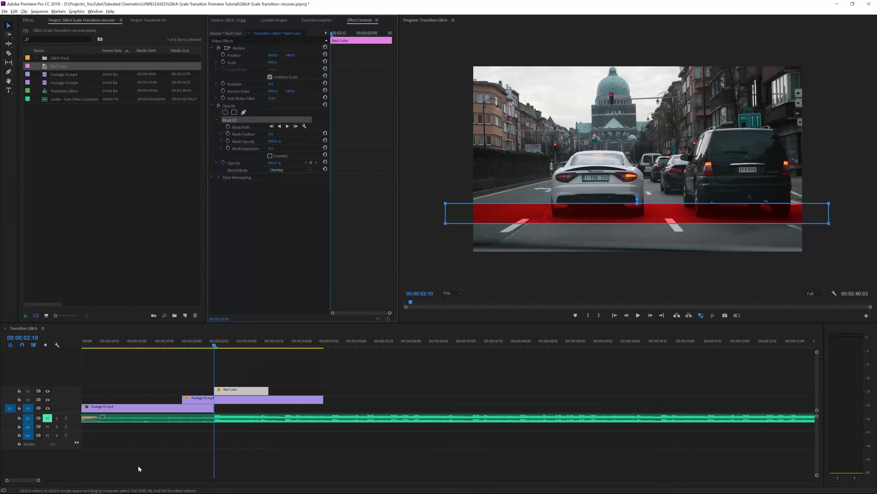
Trim the Red Color clip on V3 to two frames, keeping its start at 00:00:02:10.
{"action": "key", "text": "="}
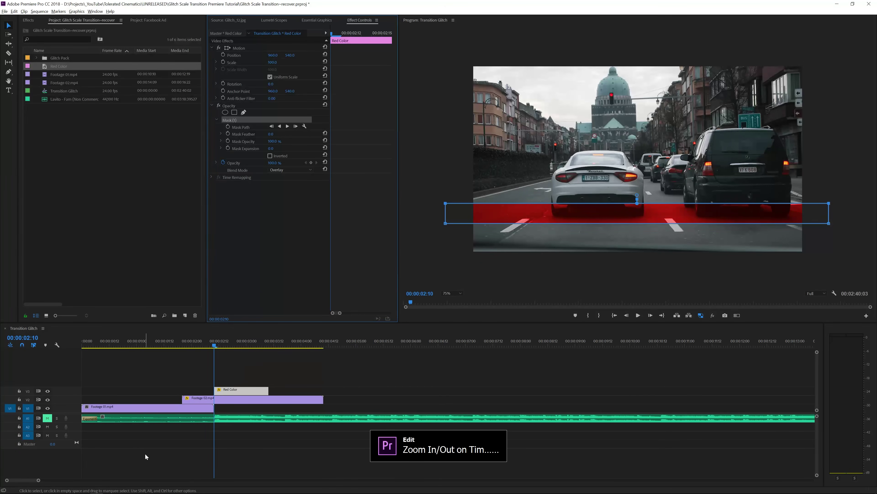
{"action": "left_click", "coordinate": [190, 394]}
{"action": "key", "text": "="}
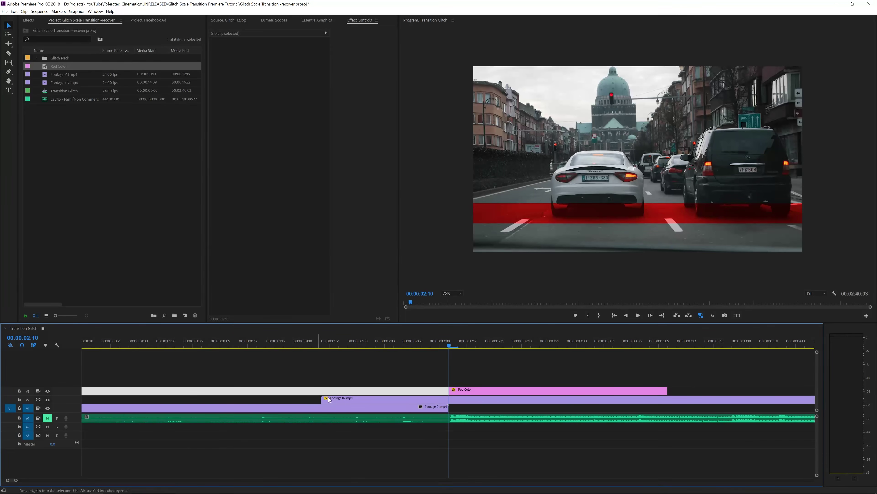
{"action": "left_click", "coordinate": [491, 390]}
{"action": "left_click_drag", "start_coordinate": [665, 389], "coordinate": [459, 395]}
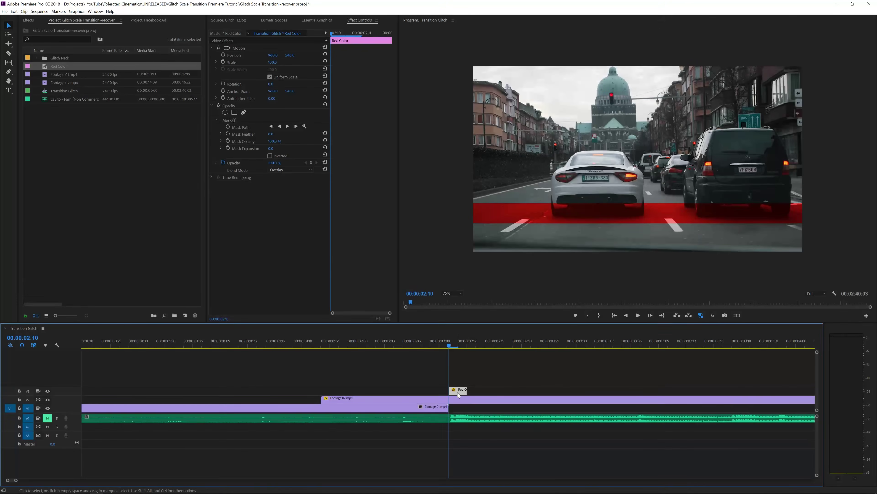
Step through the frames from 00:00:02:10 to 00:00:02:22 to review the shortened red strip flash.
{"action": "key", "text": "Right"}
{"action": "key", "text": "Right"}
{"action": "key", "text": "Right"}
{"action": "key", "text": "Right"}
{"action": "key", "text": "Right"}
{"action": "key", "text": "Right"}
{"action": "key", "text": "Right"}
{"action": "key", "text": "Right"}
{"action": "key", "text": "Right"}
{"action": "key", "text": "Right"}
{"action": "key", "text": "Right"}
{"action": "key", "text": "Right"}
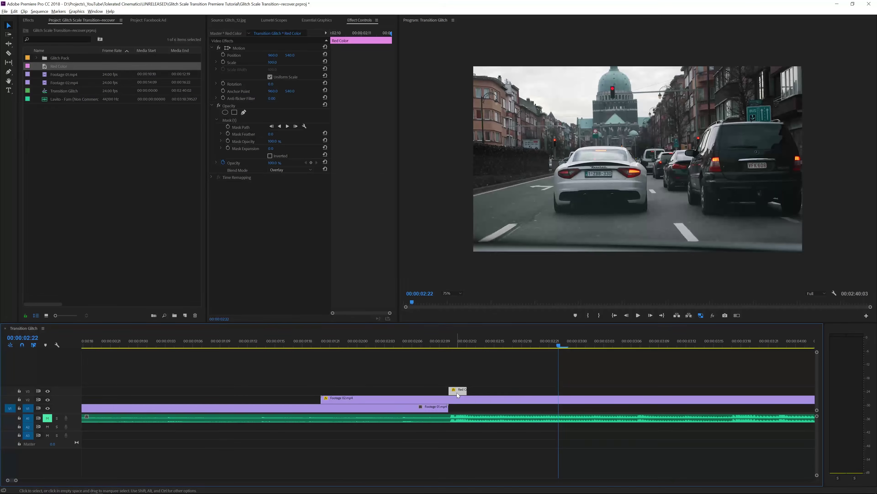
Duplicate the Red Color clip onto V4 directly above the original, moving its mask strip above the white car and making it thinner.
{"action": "left_click_drag", "start_coordinate": [457, 392], "coordinate": [457, 380]}
{"action": "left_click", "coordinate": [458, 344]}
{"action": "left_click", "coordinate": [457, 382]}
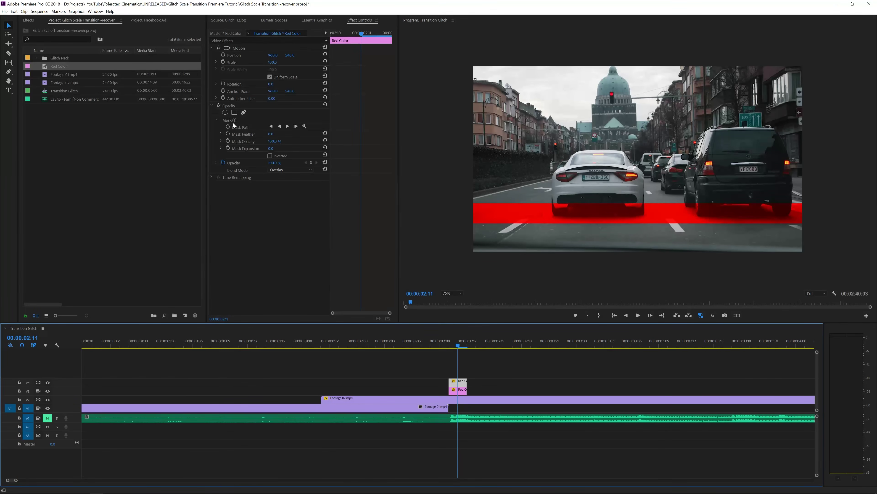
{"action": "left_click", "coordinate": [251, 120]}
{"action": "left_click_drag", "start_coordinate": [474, 201], "coordinate": [474, 128]}
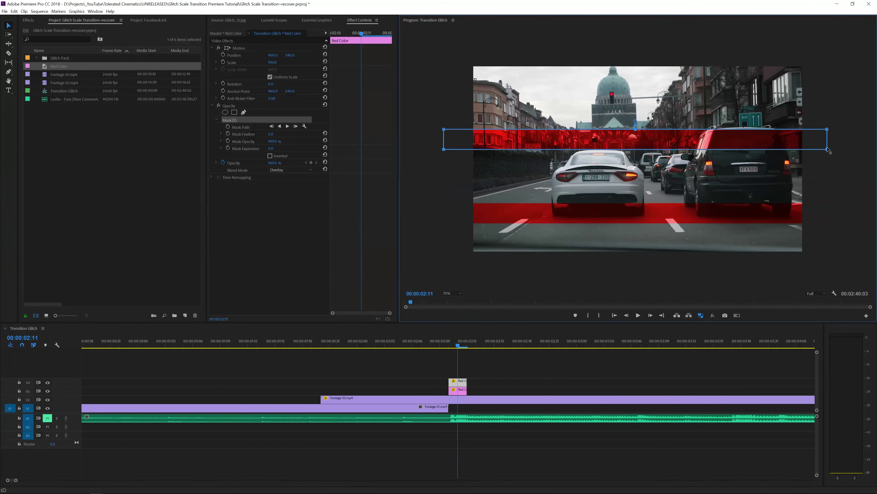
{"action": "left_click_drag", "start_coordinate": [827, 150], "coordinate": [828, 137]}
{"action": "left_click", "coordinate": [487, 358]}
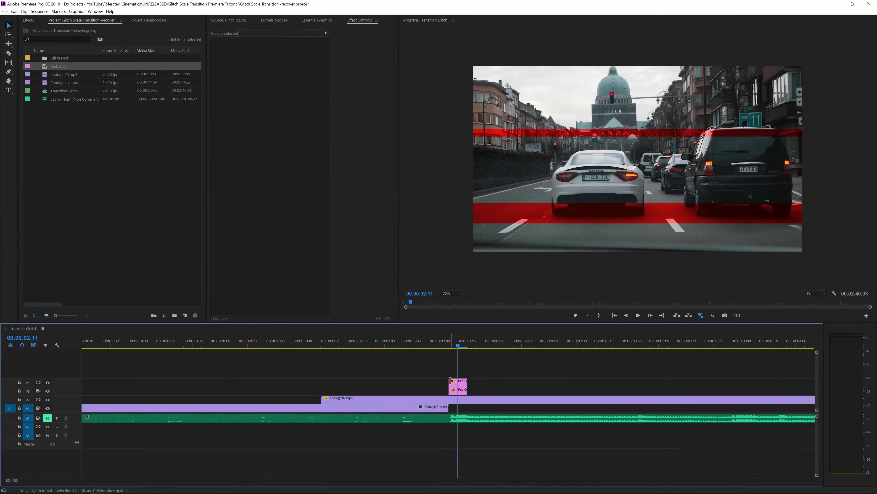
Duplicate the thin-strip Red Color clip onto V5 one frame later and lower its mask to the white car's taillights.
{"action": "left_click", "coordinate": [460, 382]}
{"action": "left_click_drag", "start_coordinate": [458, 384], "coordinate": [466, 342]}
{"action": "left_click", "coordinate": [464, 373]}
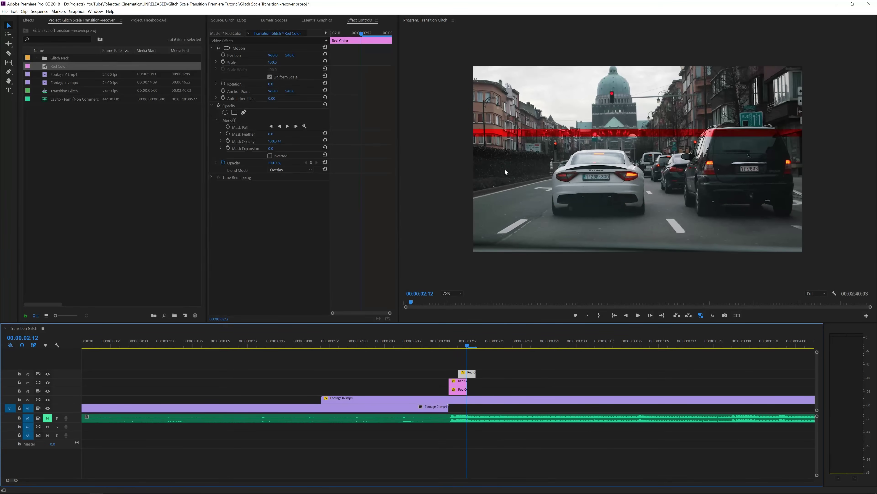
{"action": "left_click", "coordinate": [233, 120]}
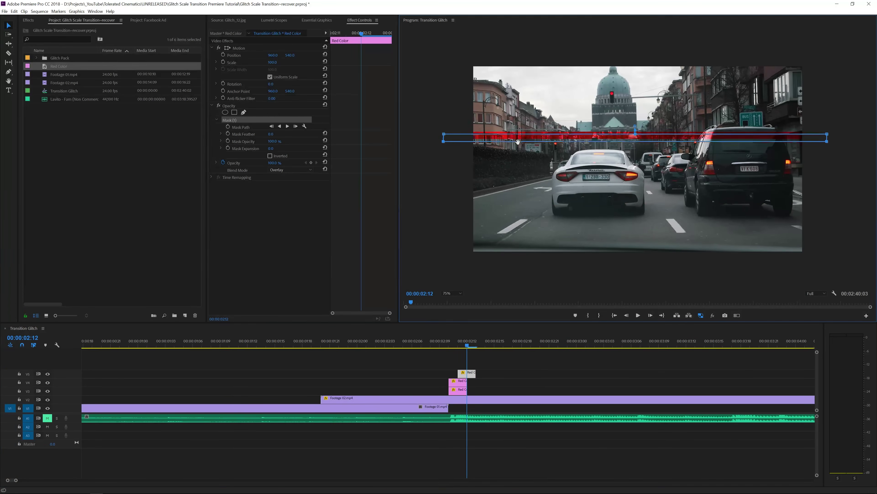
{"action": "left_click_drag", "start_coordinate": [482, 135], "coordinate": [481, 173]}
Play back the transition to review the three red strips, returning to 00:00:02:11.
{"action": "left_click_drag", "start_coordinate": [442, 344], "coordinate": [435, 342]}
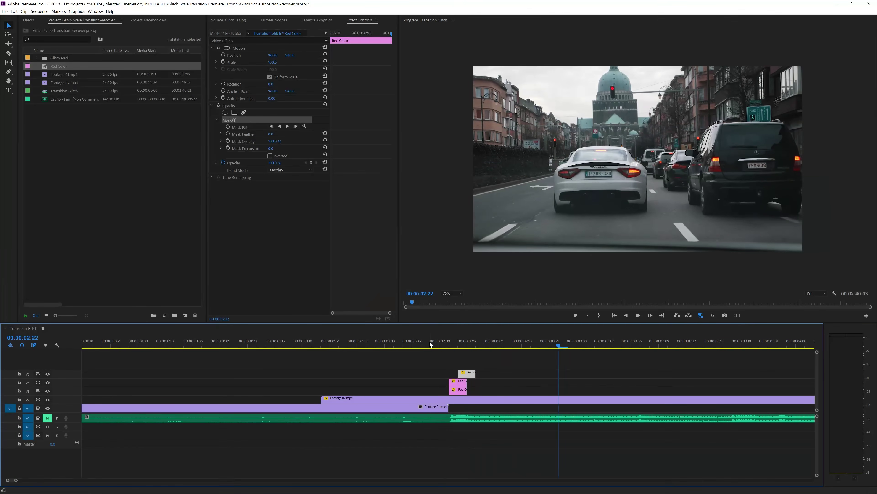
{"action": "key", "text": "space"}
{"action": "left_click", "coordinate": [456, 343]}
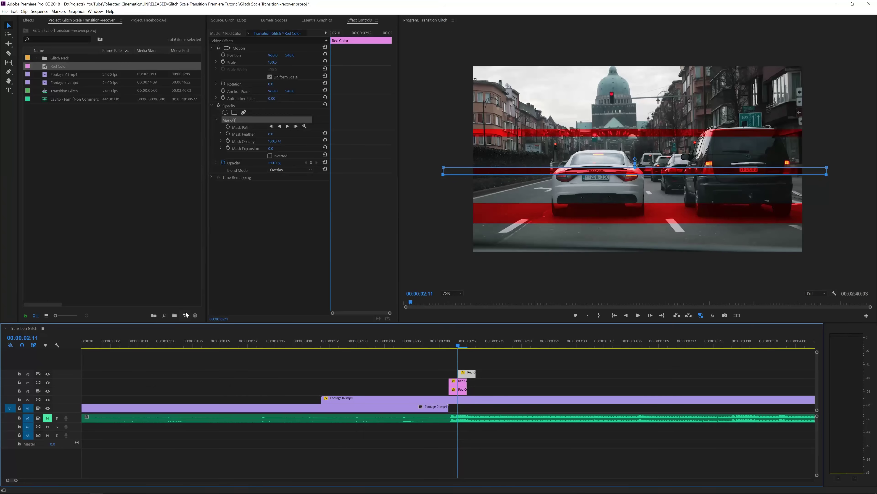
Create a 1920 x 1080 color matte in cyan and name it Cyan Color.
{"action": "left_click", "coordinate": [186, 314]}
{"action": "left_click", "coordinate": [197, 375]}
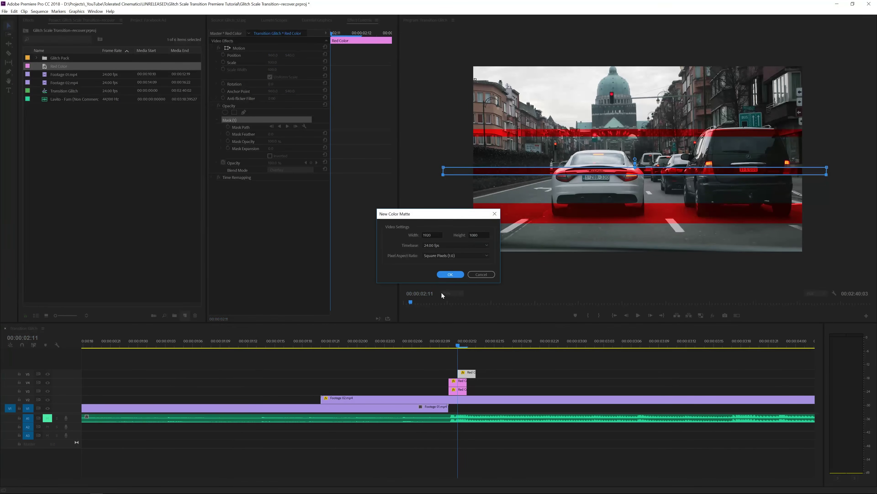
{"action": "key", "text": "Return"}
{"action": "left_click", "coordinate": [486, 284]}
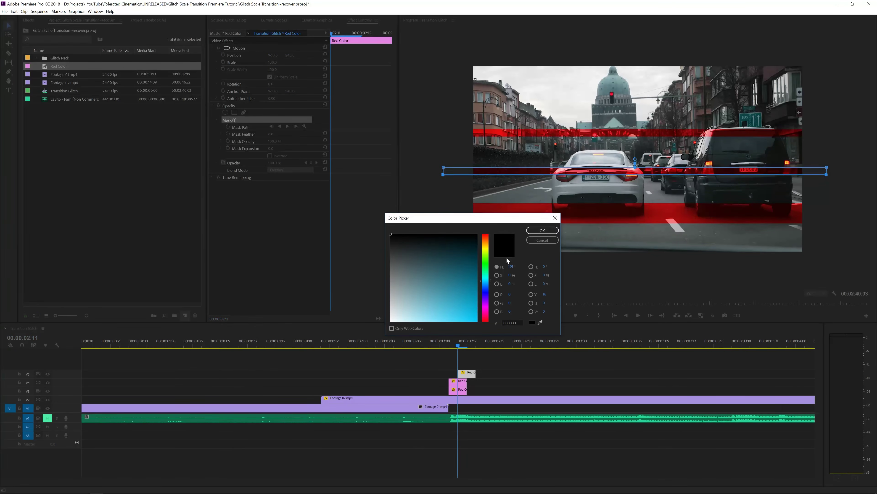
{"action": "left_click", "coordinate": [541, 231]}
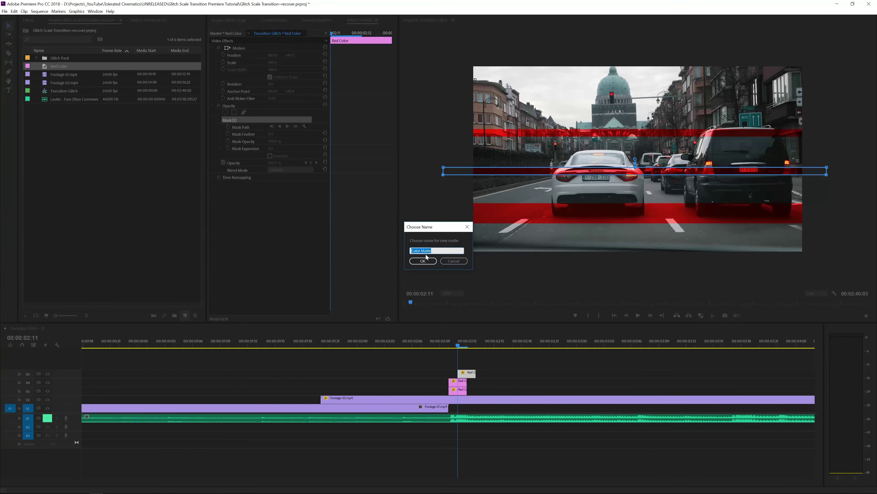
{"action": "type", "text": "Cyan Color"}
{"action": "key", "text": "Return"}
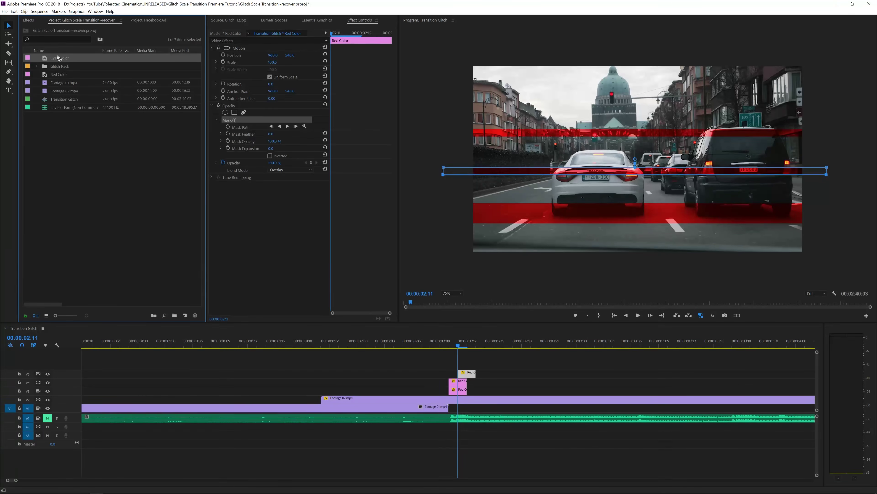
Replace the Red Color clip on V5 with Cyan Color, keeping its mask and blending, and play back the transition.
{"action": "left_click_drag", "start_coordinate": [58, 58], "coordinate": [469, 376]}
{"action": "key", "text": "alt"}
{"action": "left_click", "coordinate": [448, 342]}
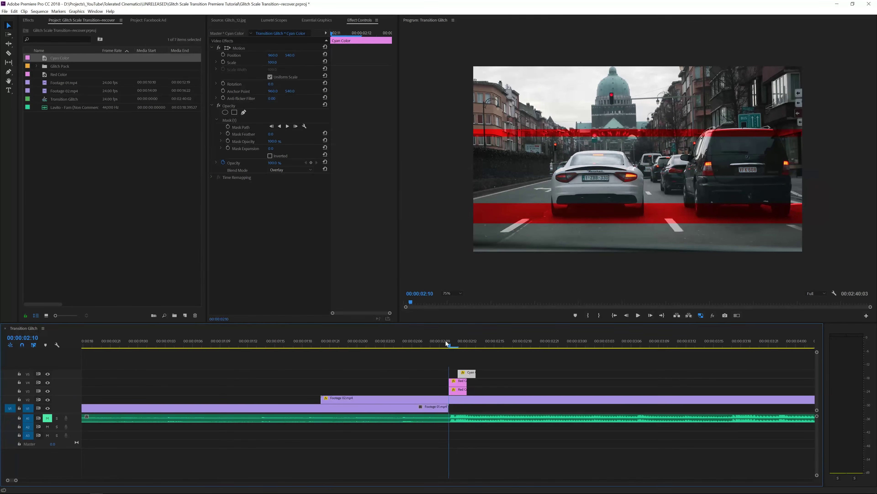
{"action": "key", "text": "space"}
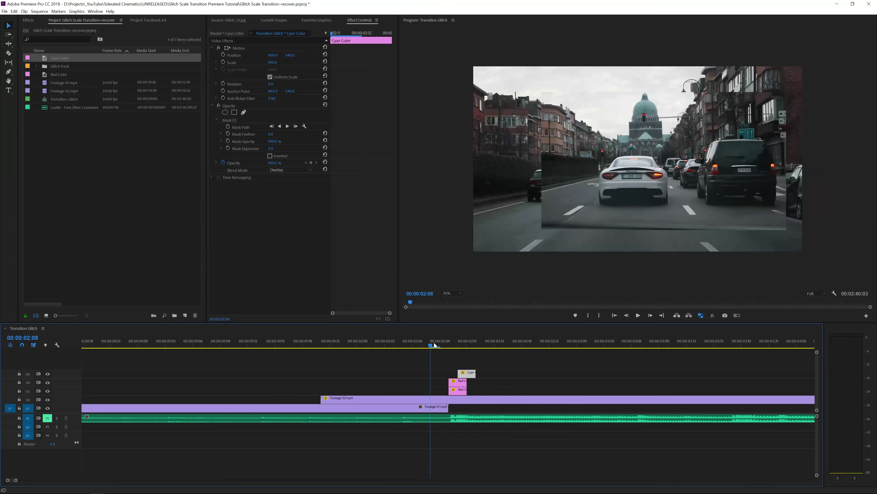
{"action": "key", "text": "space"}
{"action": "left_click", "coordinate": [255, 344]}
{"action": "key", "text": "space"}
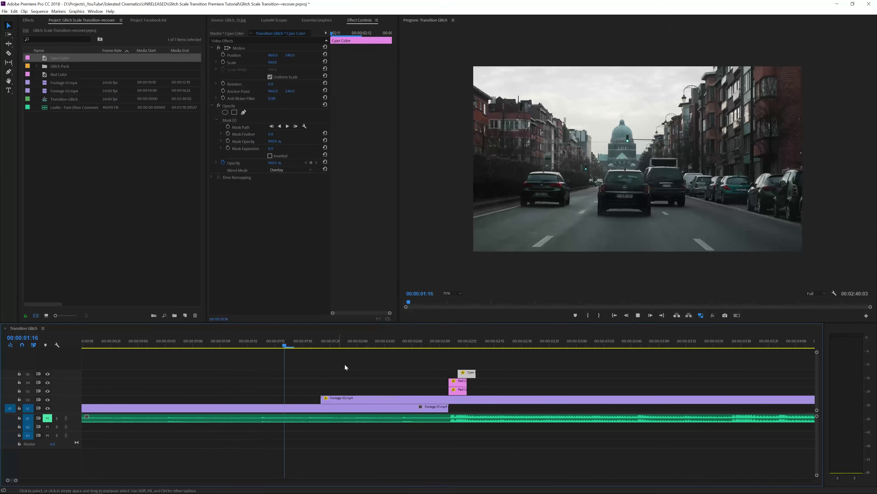
{"action": "left_click", "coordinate": [458, 344]}
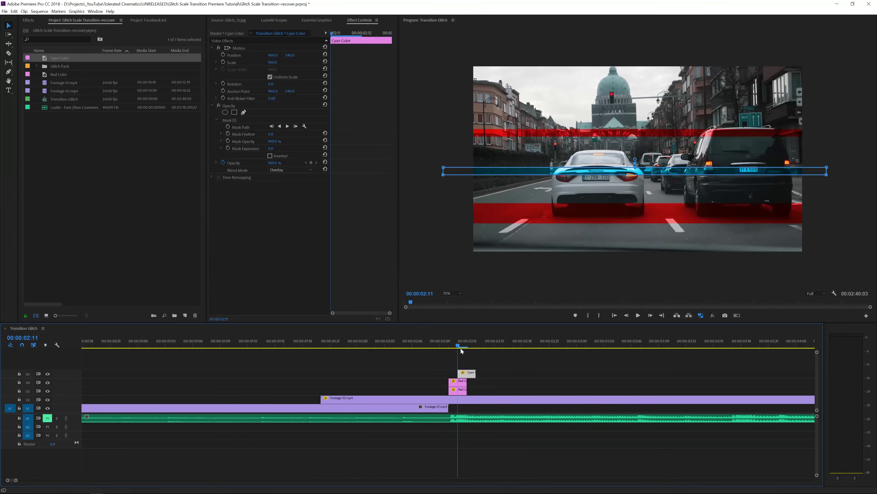
Reshape the Cyan Color mask into a taller block spanning from beyond the frame's left edge to the white car.
{"action": "left_click", "coordinate": [435, 173]}
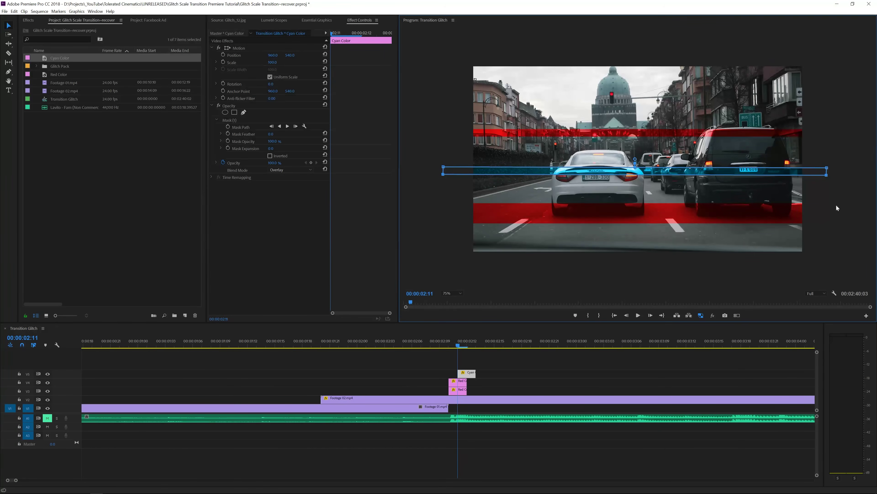
{"action": "mouse_move", "coordinate": [828, 175]}
{"action": "left_mouse_down"}
{"action": "mouse_move", "coordinate": [827, 193]}
{"action": "mouse_move", "coordinate": [827, 176]}
{"action": "left_mouse_up"}
{"action": "left_click_drag", "start_coordinate": [443, 168], "coordinate": [444, 117]}
{"action": "left_click_drag", "start_coordinate": [827, 168], "coordinate": [826, 116]}
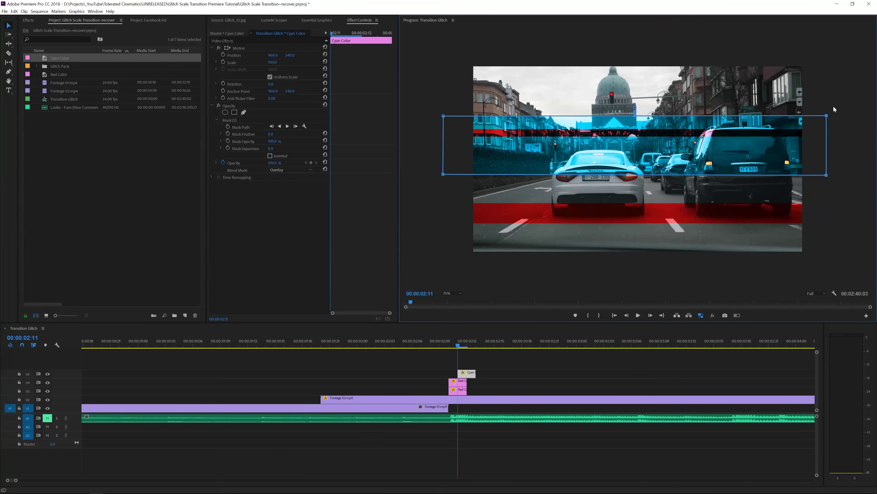
{"action": "left_click_drag", "start_coordinate": [827, 175], "coordinate": [628, 174]}
{"action": "left_click", "coordinate": [494, 380]}
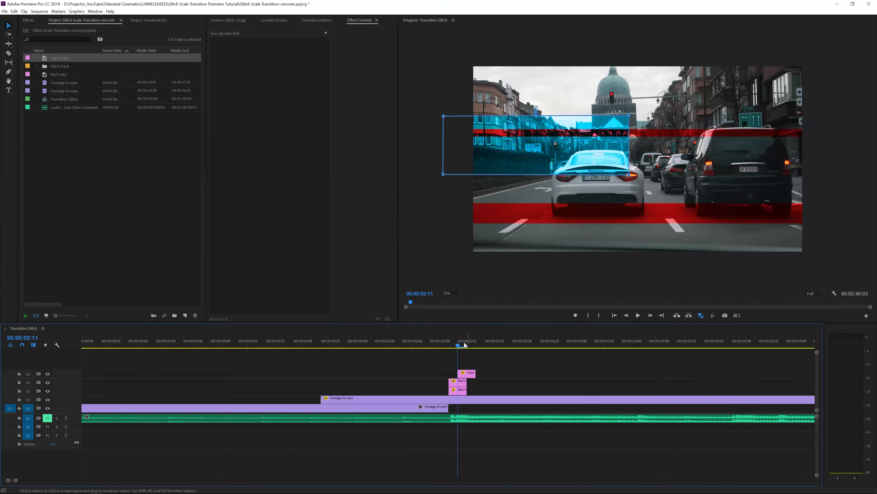
Play back the transition to review the reshaped cyan block, returning to 00:00:02:11.
{"action": "left_click", "coordinate": [443, 340]}
{"action": "key", "text": "space"}
{"action": "left_click", "coordinate": [435, 340]}
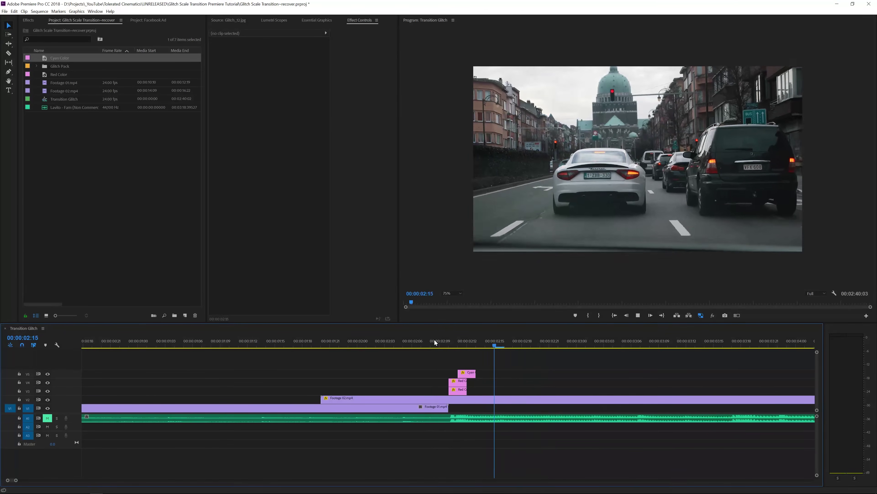
{"action": "key", "text": "space"}
{"action": "left_click", "coordinate": [458, 342]}
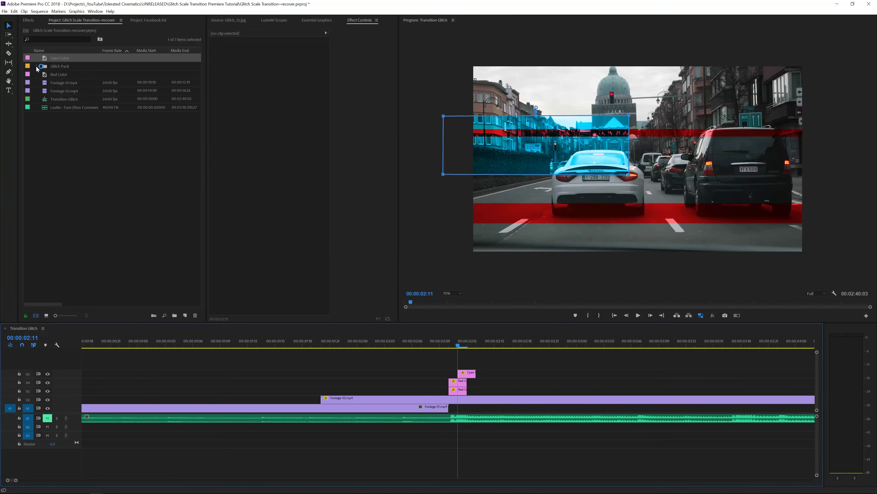
Expand the Glitch Pack bin and preview Glitch_54.jpg and Glitch_12.jpg.
{"action": "left_click", "coordinate": [60, 67]}
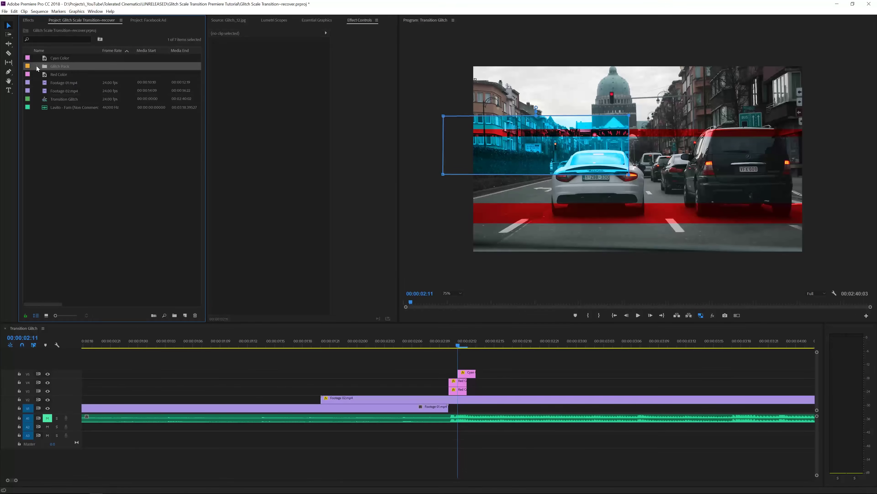
{"action": "left_click", "coordinate": [36, 66]}
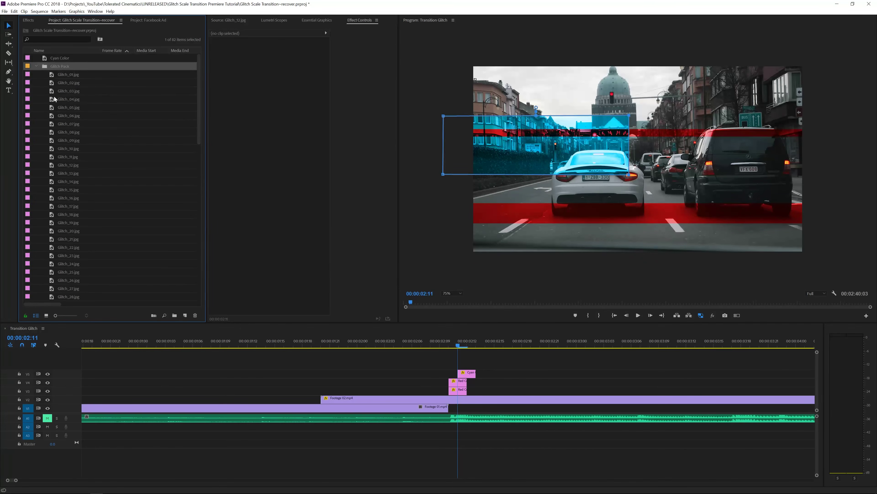
{"action": "scroll", "coordinate": [91, 116], "scroll_direction": "down", "scroll_amount": 10}
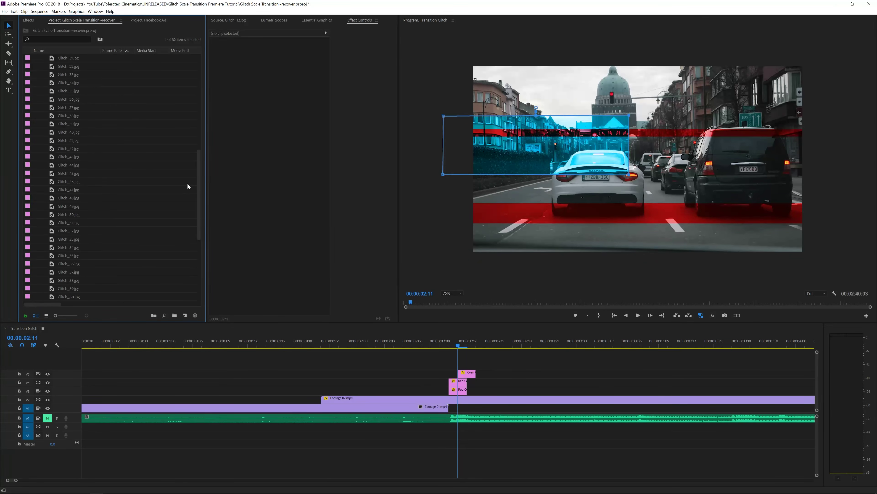
{"action": "double_click", "coordinate": [49, 196]}
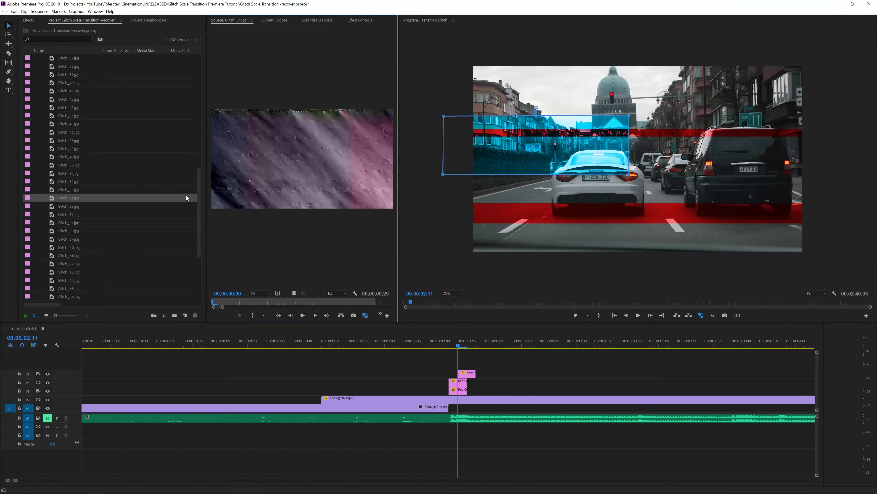
{"action": "double_click", "coordinate": [73, 101]}
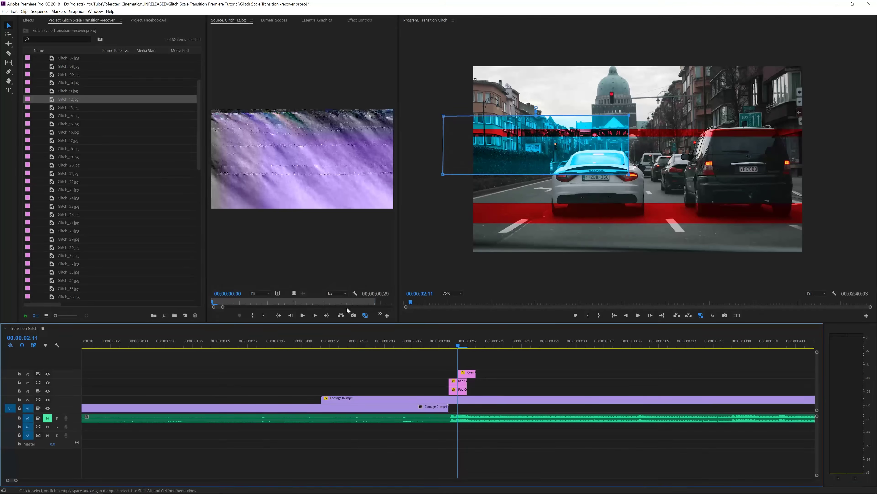
Place Glitch_12.jpg on V6 above the color clips and scale it down to roughly the frame width.
{"action": "left_click_drag", "start_coordinate": [53, 99], "coordinate": [451, 363]}
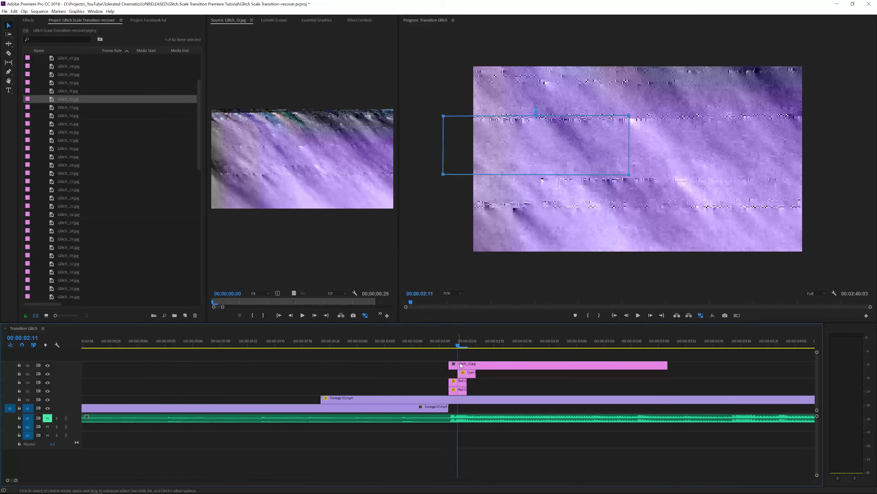
{"action": "left_click", "coordinate": [473, 365]}
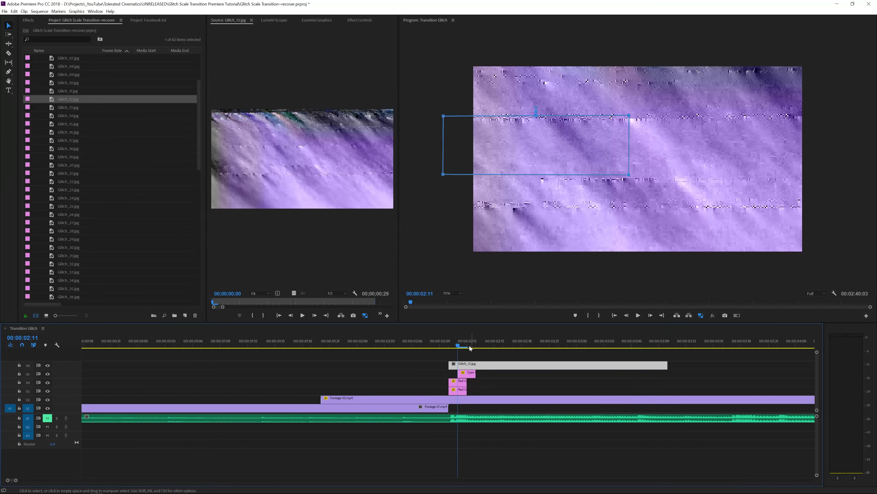
{"action": "left_click", "coordinate": [359, 20]}
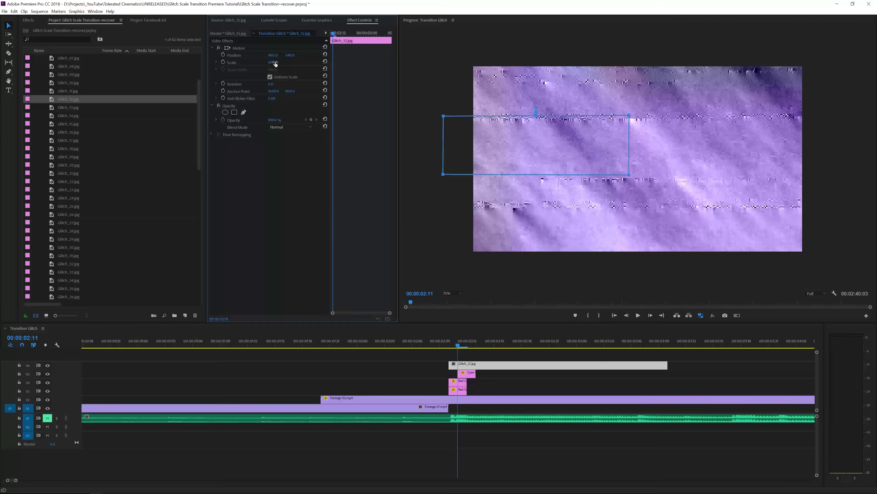
{"action": "left_click_drag", "start_coordinate": [276, 64], "coordinate": [262, 64]}
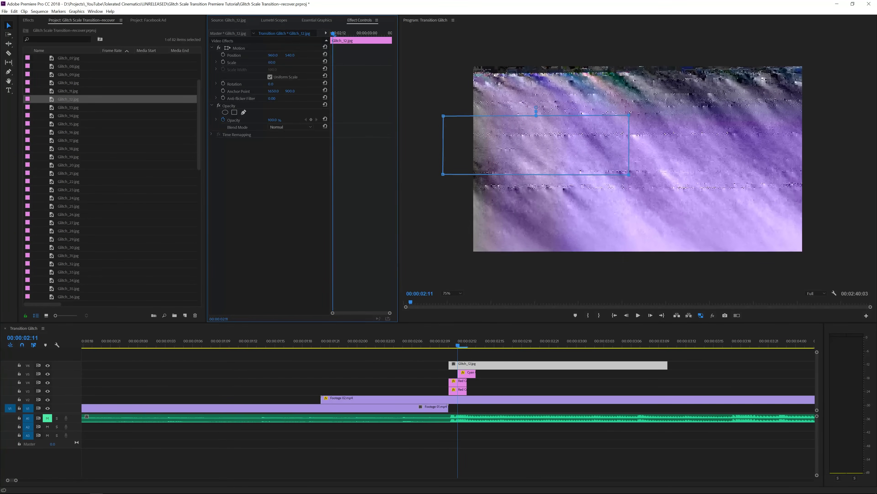
Mask Glitch_12.jpg to a full-width strip along the top of the frame and set its mask feather to 0.
{"action": "left_click", "coordinate": [232, 106]}
{"action": "left_click", "coordinate": [244, 112]}
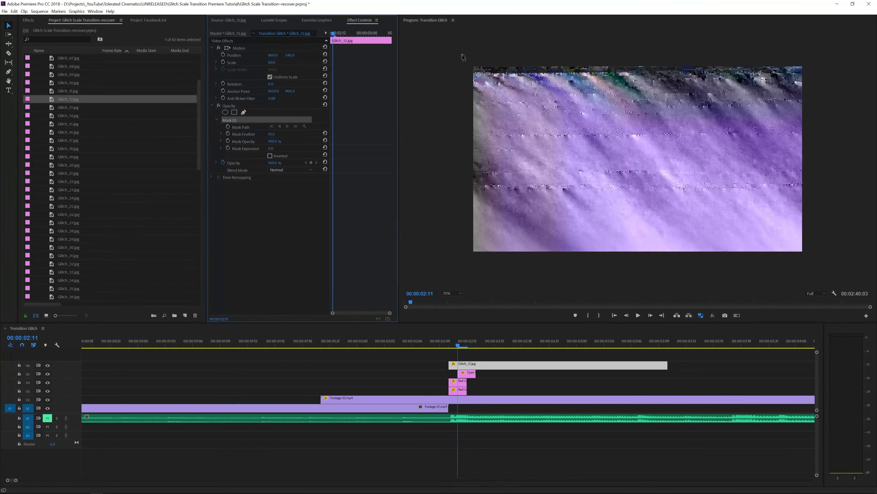
{"action": "left_click", "coordinate": [455, 58]}
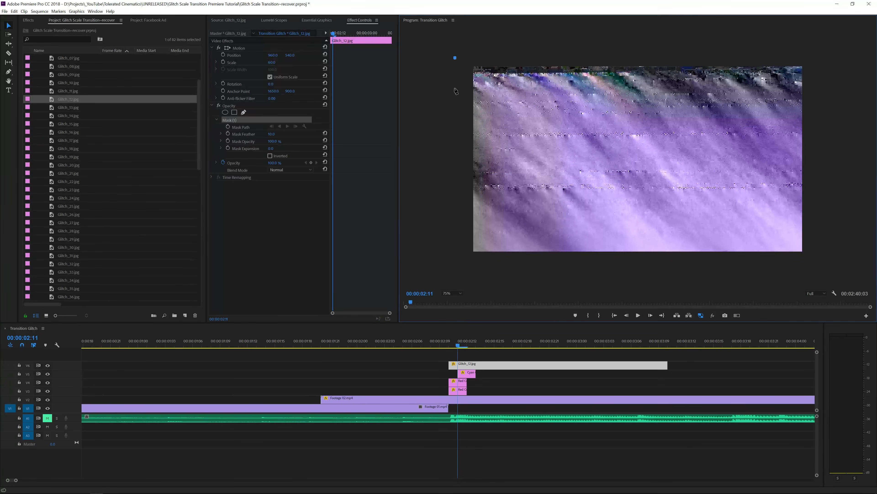
{"action": "left_click", "coordinate": [809, 95]}
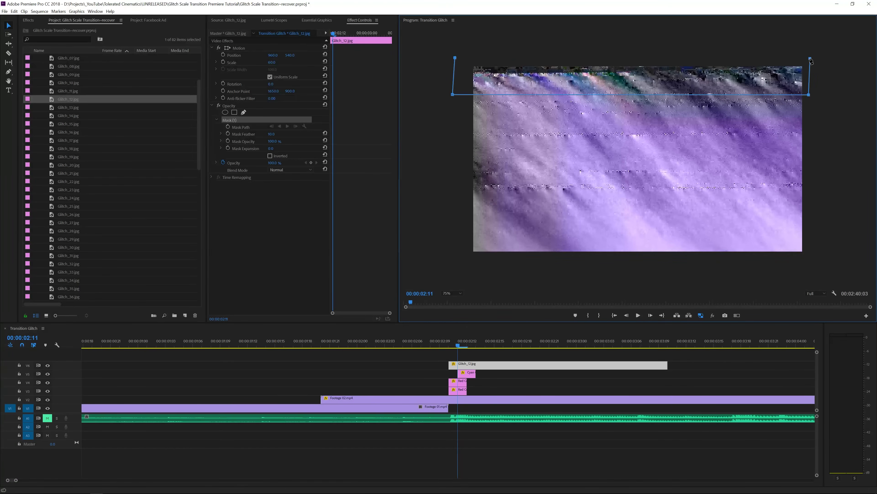
{"action": "left_click", "coordinate": [455, 58]}
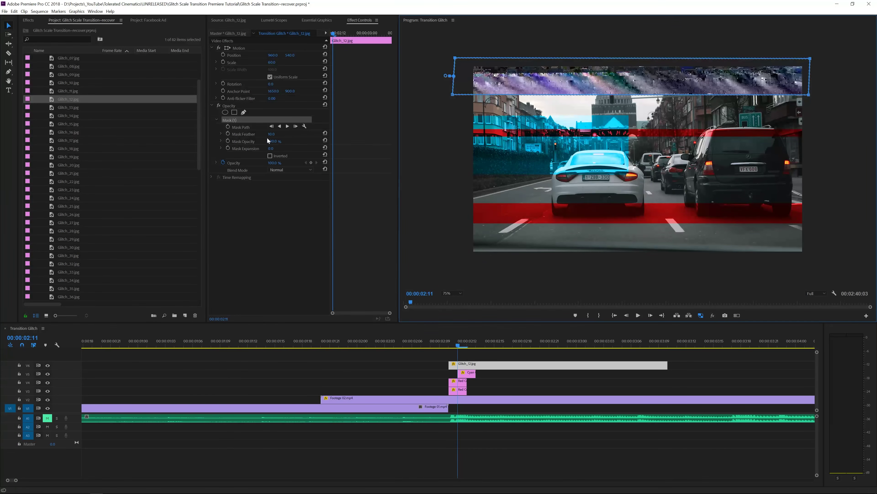
{"action": "left_click", "coordinate": [277, 133]}
{"action": "left_click", "coordinate": [299, 288]}
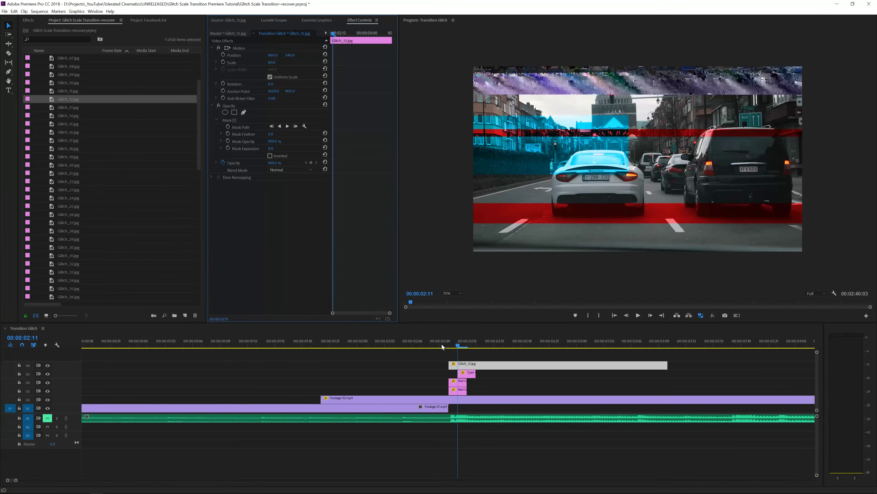
Shorten the Glitch_12.jpg clip to a single frame at 00:00:02:12 above Cyan Color and play back the result.
{"action": "left_click_drag", "start_coordinate": [441, 345], "coordinate": [521, 344]}
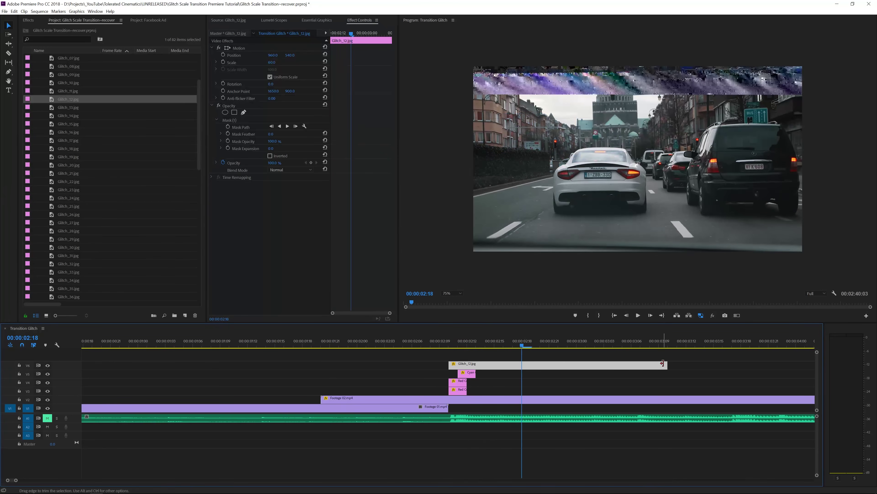
{"action": "left_click_drag", "start_coordinate": [663, 363], "coordinate": [472, 365]}
{"action": "left_click", "coordinate": [434, 342]}
{"action": "key", "text": "space"}
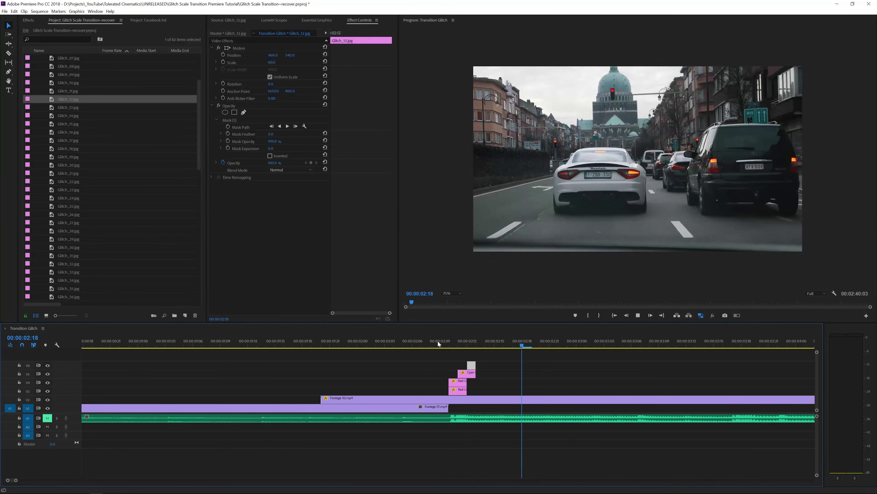
{"action": "left_click", "coordinate": [467, 343]}
{"action": "left_click", "coordinate": [466, 352]}
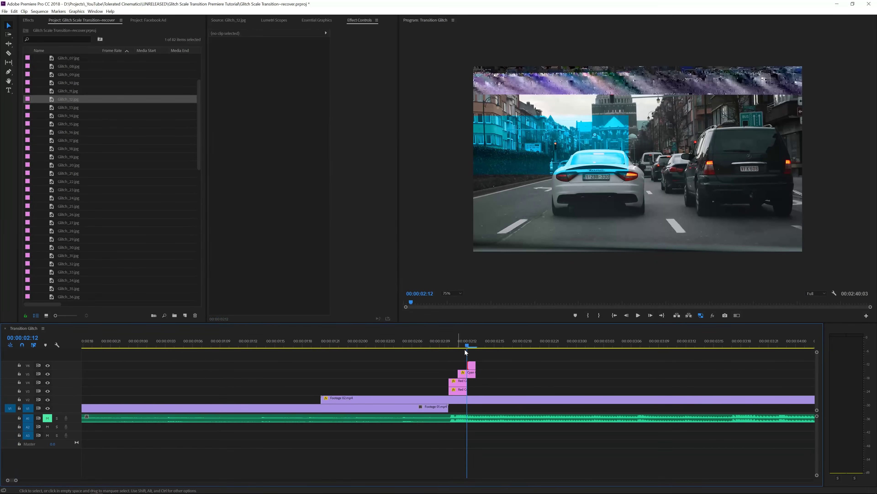
Try different blend modes on the Glitch_12.jpg clip and set it to Color Dodge.
{"action": "left_click", "coordinate": [472, 364]}
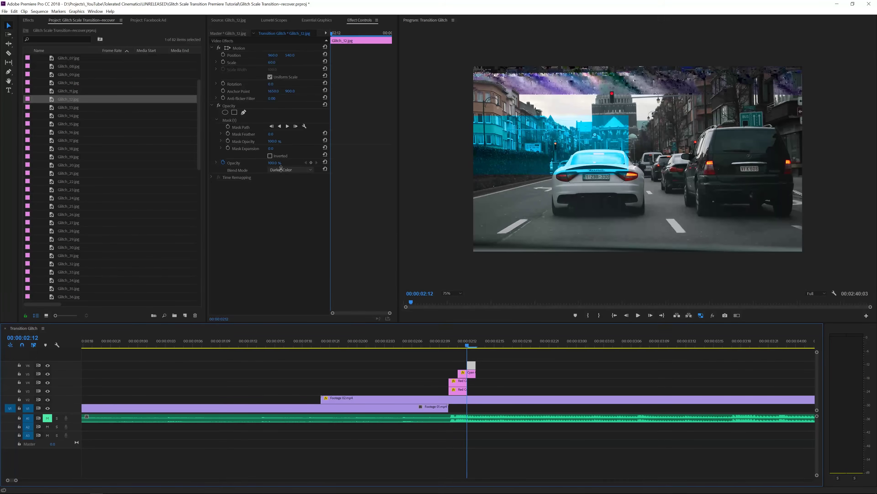
{"action": "left_click", "coordinate": [281, 171]}
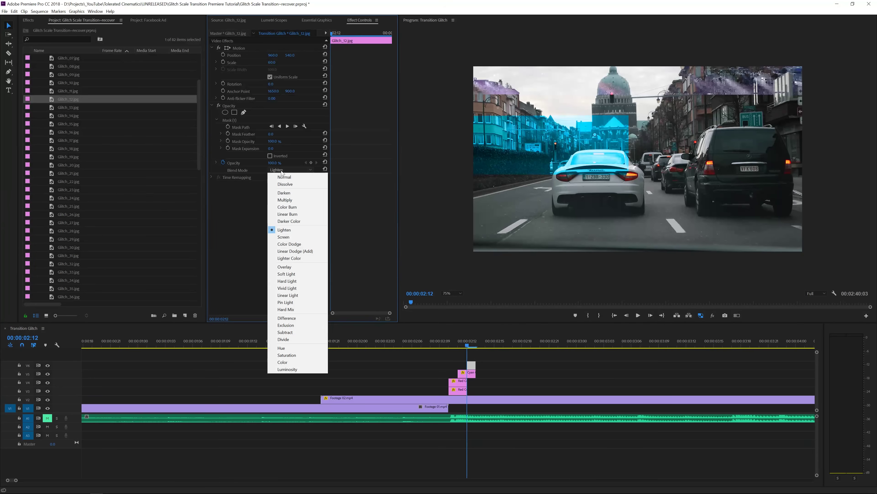
{"action": "left_click", "coordinate": [286, 244]}
{"action": "left_click", "coordinate": [531, 351]}
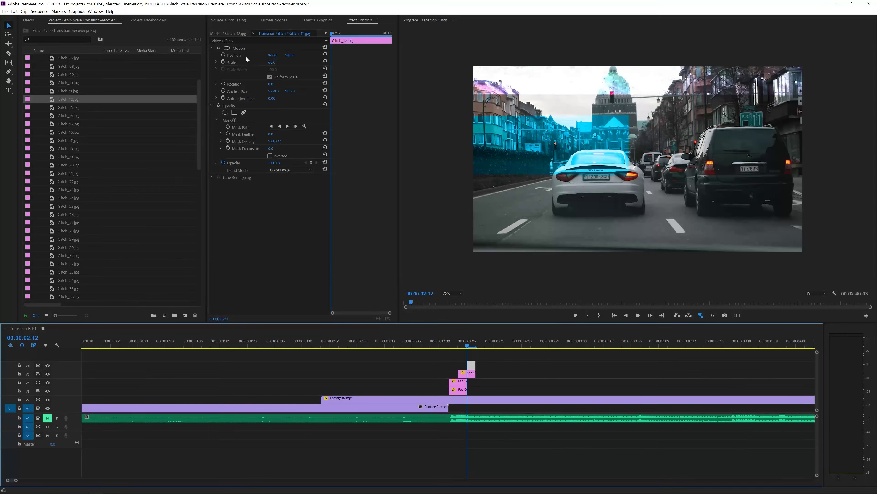
Move the Glitch_12.jpg strip down to the bottom edge of the frame and check it at 00:00:02:12.
{"action": "left_click", "coordinate": [243, 49]}
{"action": "left_click_drag", "start_coordinate": [561, 98], "coordinate": [567, 242]}
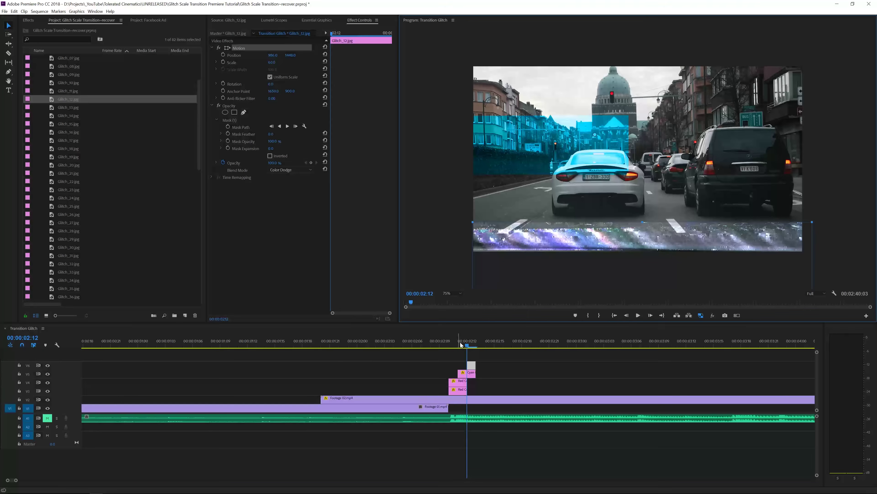
{"action": "mouse_move", "coordinate": [461, 345]}
{"action": "left_mouse_down"}
{"action": "mouse_move", "coordinate": [449, 344]}
{"action": "mouse_move", "coordinate": [529, 344]}
{"action": "mouse_move", "coordinate": [469, 344]}
{"action": "left_mouse_up"}
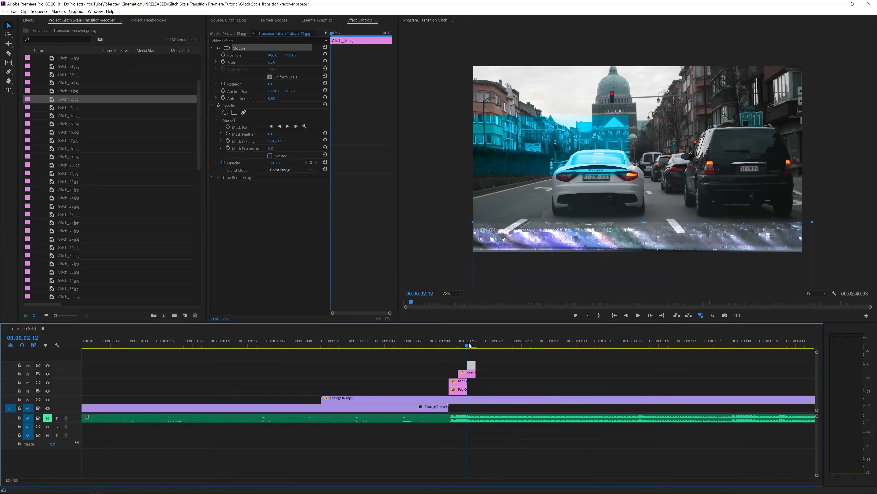
Preview several other glitch images and place Glitch_16.jpg on track V6 directly after the Glitch_12.jpg clip.
{"action": "left_click", "coordinate": [486, 361]}
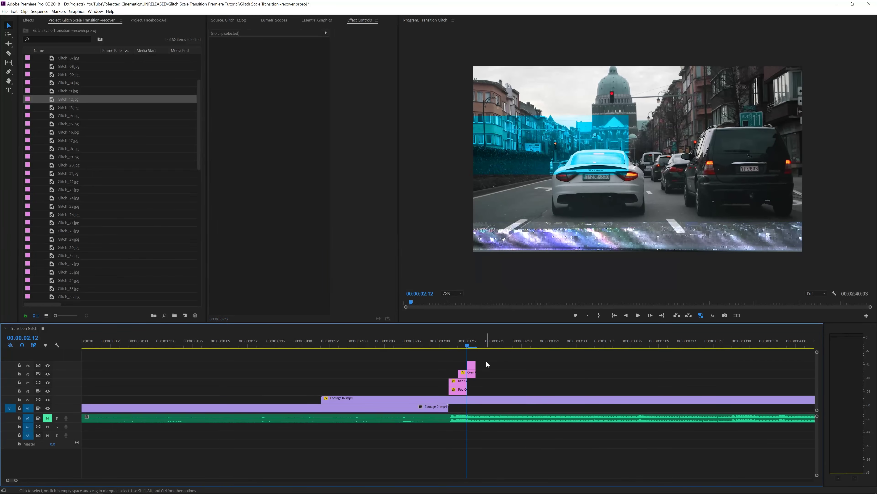
{"action": "double_click", "coordinate": [50, 149]}
{"action": "left_click", "coordinate": [52, 141]}
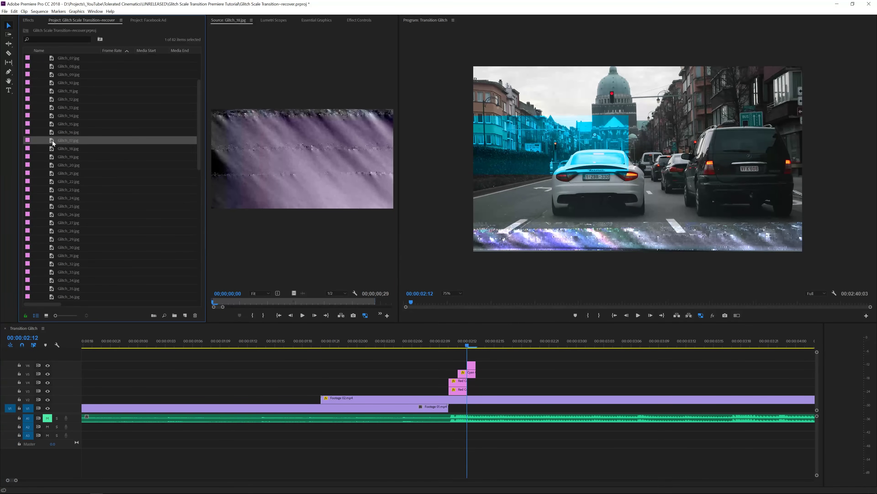
{"action": "double_click", "coordinate": [52, 141]}
{"action": "double_click", "coordinate": [51, 132]}
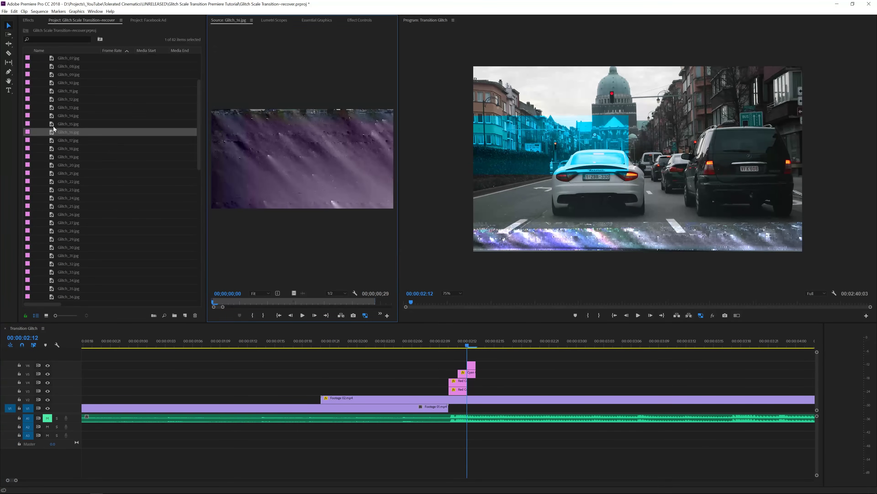
{"action": "left_click", "coordinate": [52, 132]}
{"action": "left_click_drag", "start_coordinate": [369, 231], "coordinate": [512, 365]}
{"action": "key", "text": "Right"}
{"action": "key", "text": "Right"}
{"action": "key", "text": "Right"}
{"action": "left_click", "coordinate": [512, 364]}
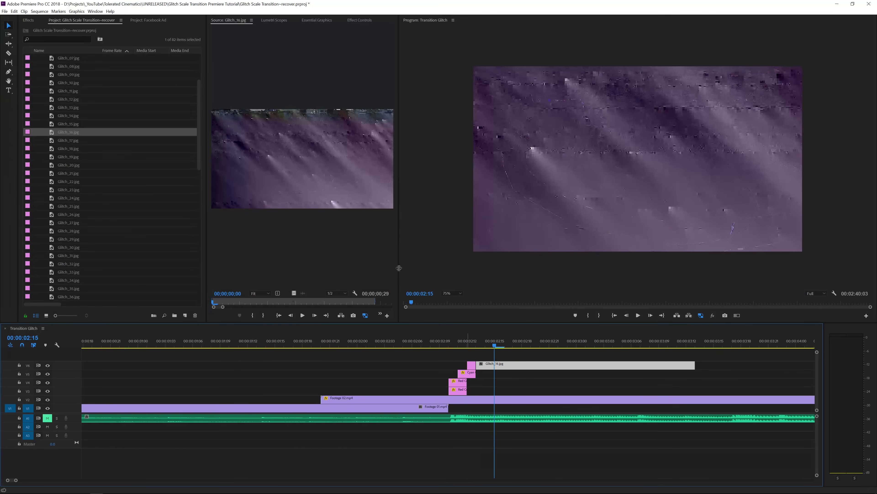
Scale Glitch_16.jpg to 60, mask it to a full-width strip slightly above mid-frame, and set its mask feather to 0.
{"action": "left_click", "coordinate": [356, 20]}
{"action": "left_click_drag", "start_coordinate": [272, 62], "coordinate": [258, 62]}
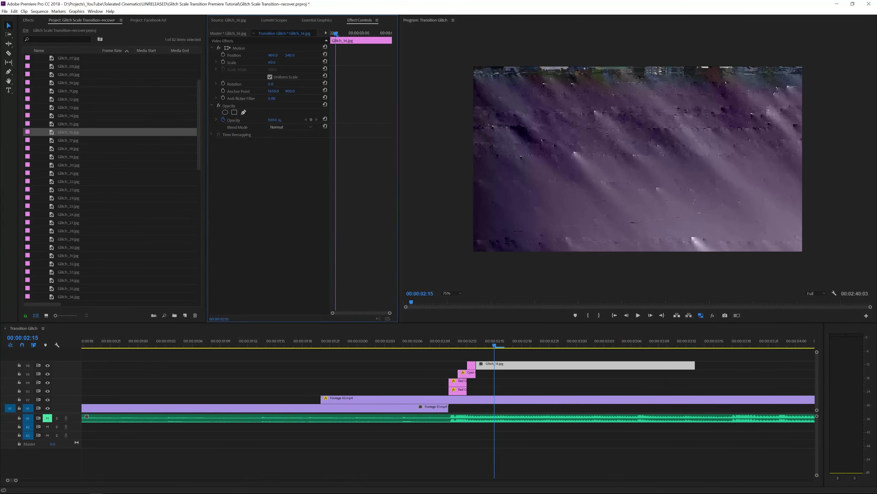
{"action": "left_click", "coordinate": [237, 112]}
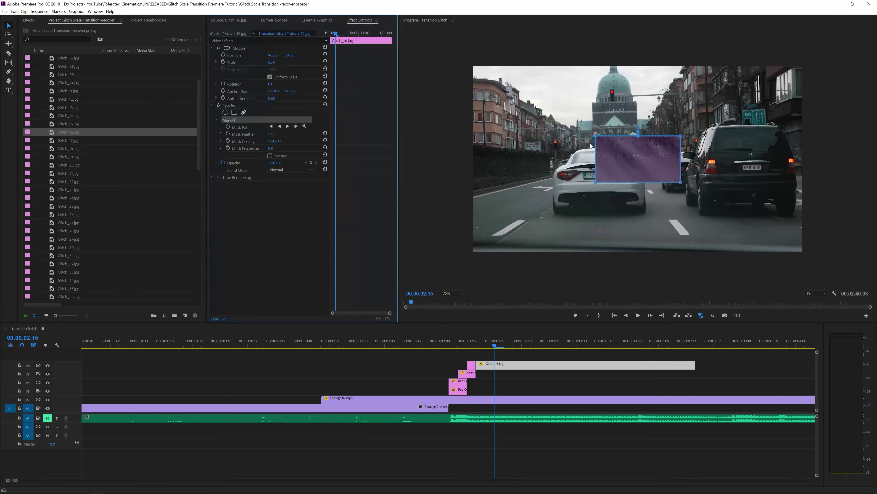
{"action": "left_click", "coordinate": [597, 197]}
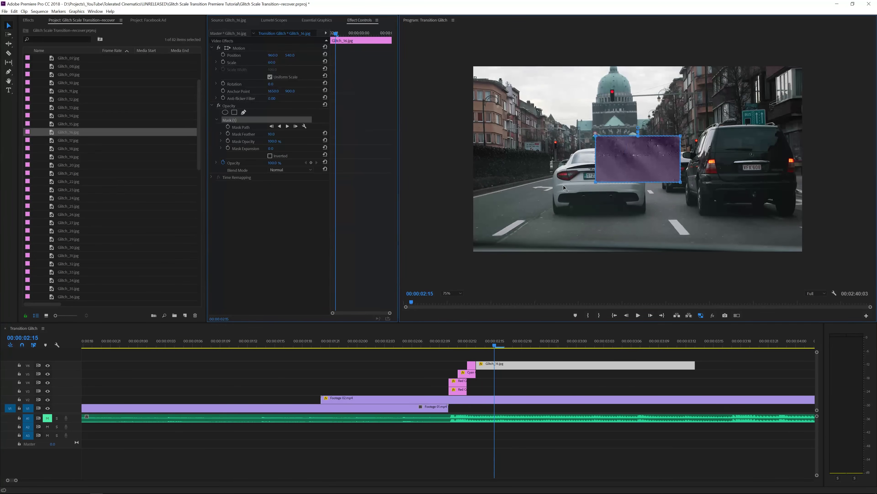
{"action": "left_click_drag", "start_coordinate": [595, 159], "coordinate": [460, 158]}
{"action": "left_click_drag", "start_coordinate": [680, 183], "coordinate": [800, 139]}
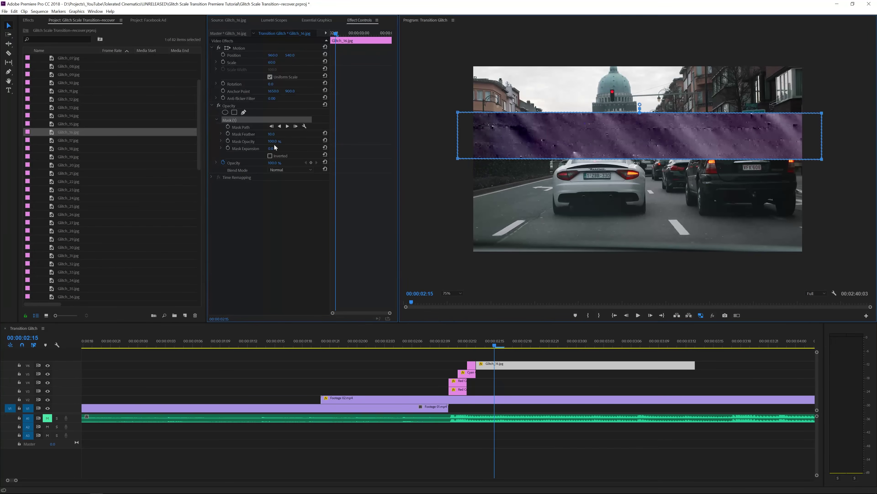
{"action": "left_click_drag", "start_coordinate": [270, 135], "coordinate": [277, 135]}
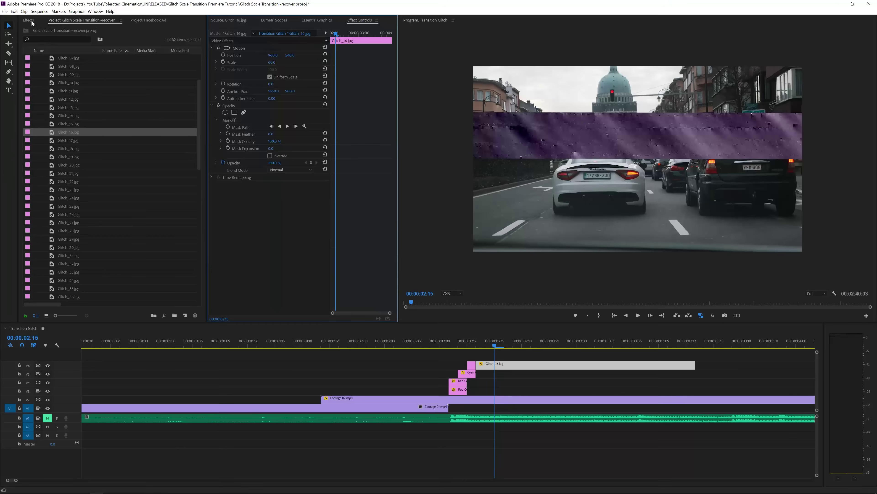
Apply the Tint effect to the Glitch_16.jpg clip and map white to pure red.
{"action": "left_click", "coordinate": [31, 21]}
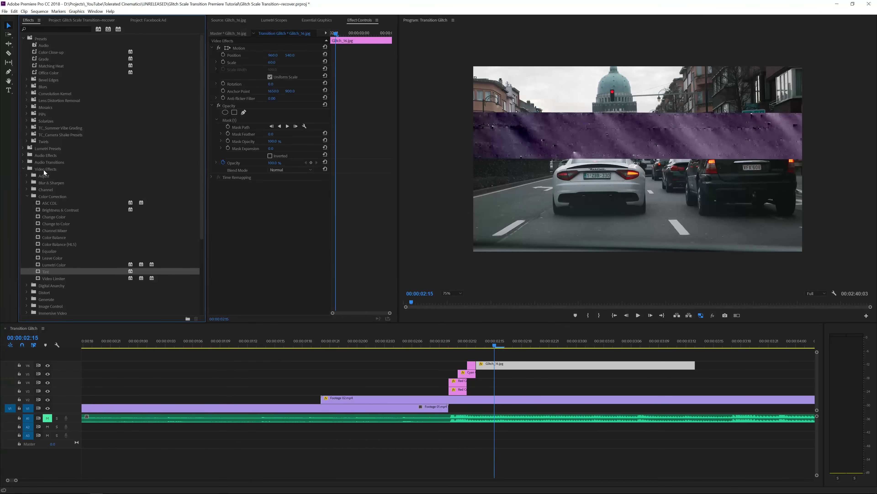
{"action": "left_click_drag", "start_coordinate": [45, 270], "coordinate": [512, 365]}
{"action": "left_click", "coordinate": [274, 206]}
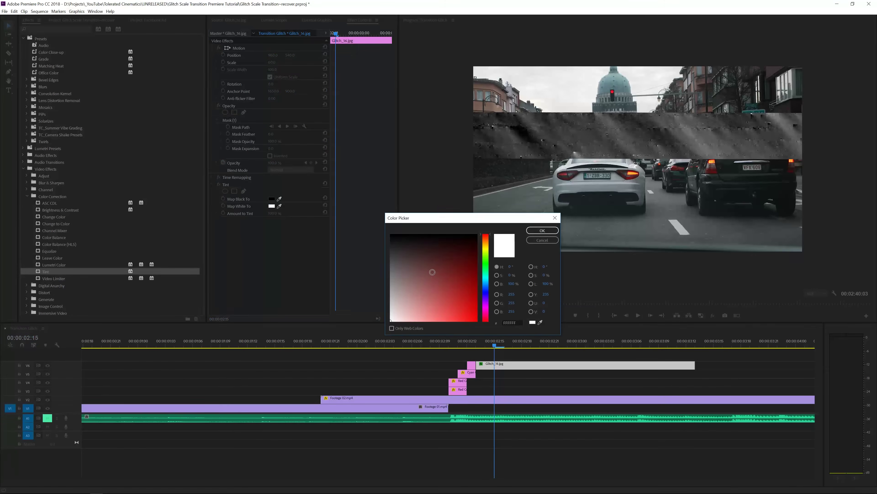
{"action": "left_click", "coordinate": [477, 320]}
{"action": "left_click", "coordinate": [542, 231]}
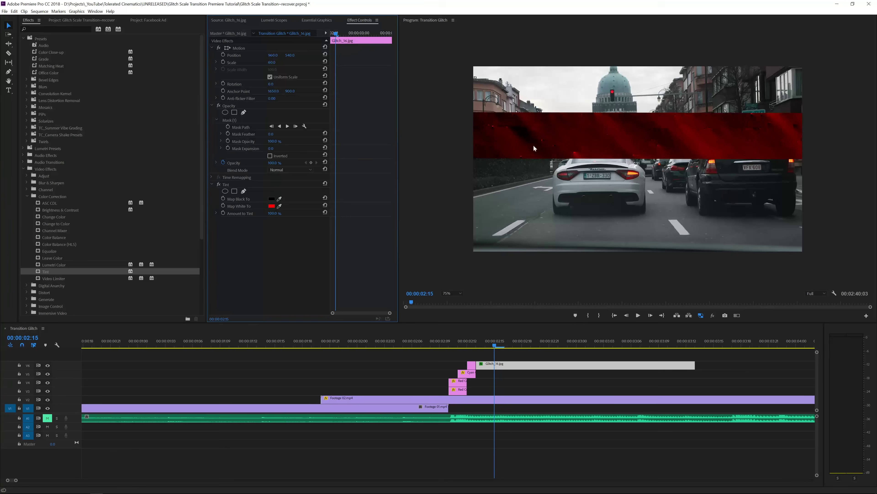
Set the Glitch_16.jpg blend mode to Linear Dodge (Add) after trying Overlay, and move the strip down near the frame's lower edge.
{"action": "left_click", "coordinate": [286, 170]}
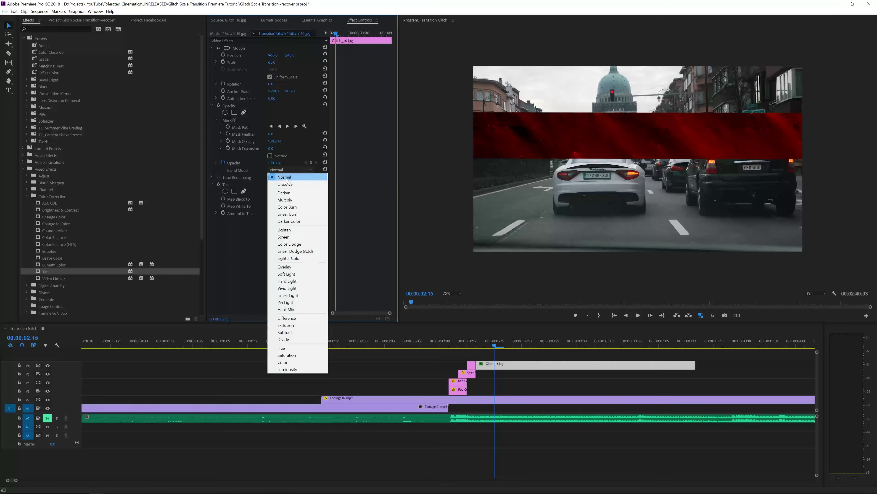
{"action": "left_click", "coordinate": [292, 268]}
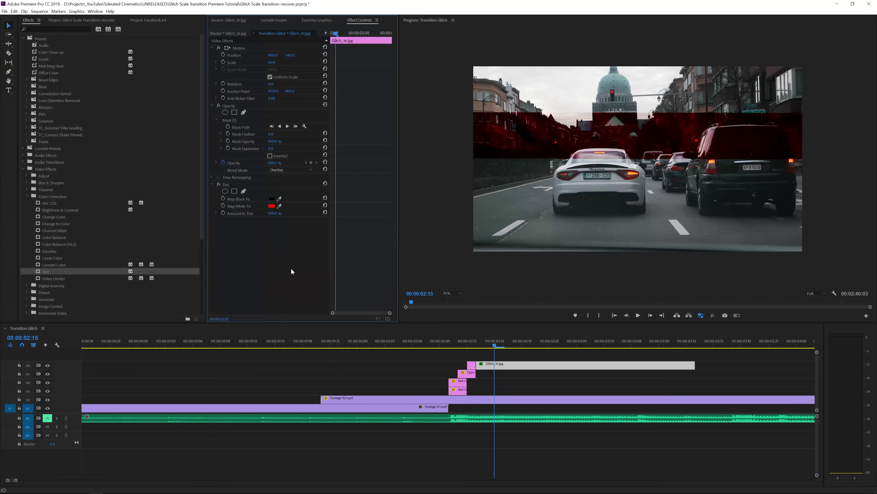
{"action": "left_click", "coordinate": [287, 169]}
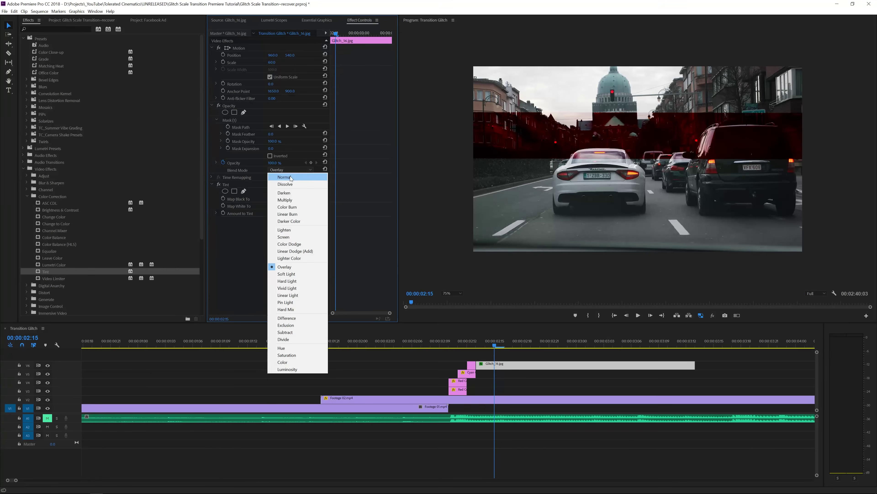
{"action": "left_click", "coordinate": [298, 250]}
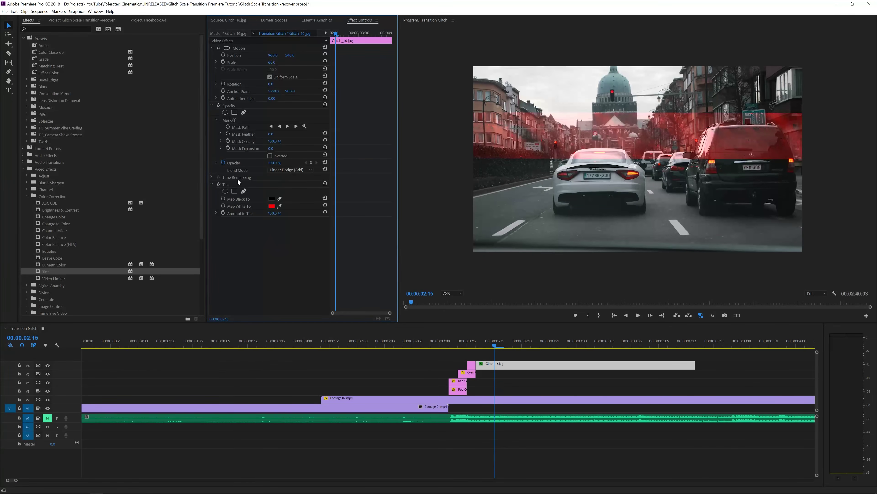
{"action": "left_click", "coordinate": [238, 48]}
{"action": "left_click_drag", "start_coordinate": [534, 136], "coordinate": [538, 220]}
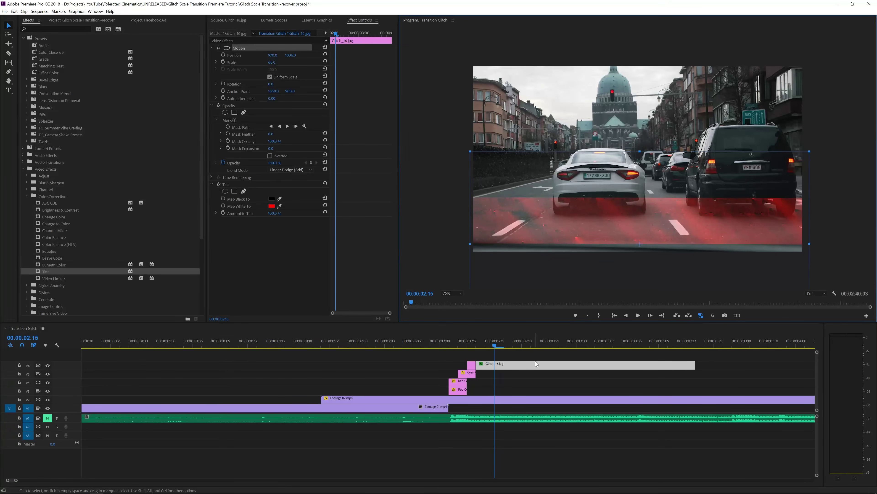
Try the Color Dodge and Hard Light blend modes on Glitch_16.jpg and return it to Linear Dodge (Add).
{"action": "left_click", "coordinate": [305, 170]}
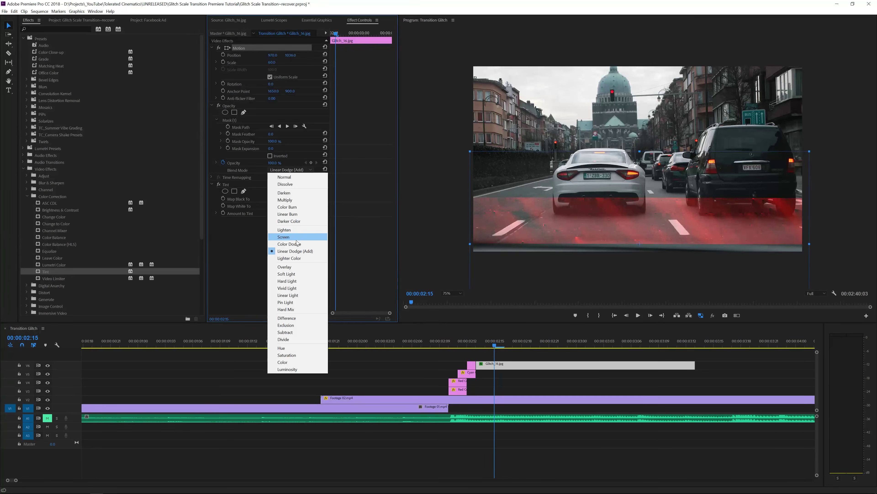
{"action": "left_click", "coordinate": [296, 243]}
{"action": "left_click", "coordinate": [301, 169]}
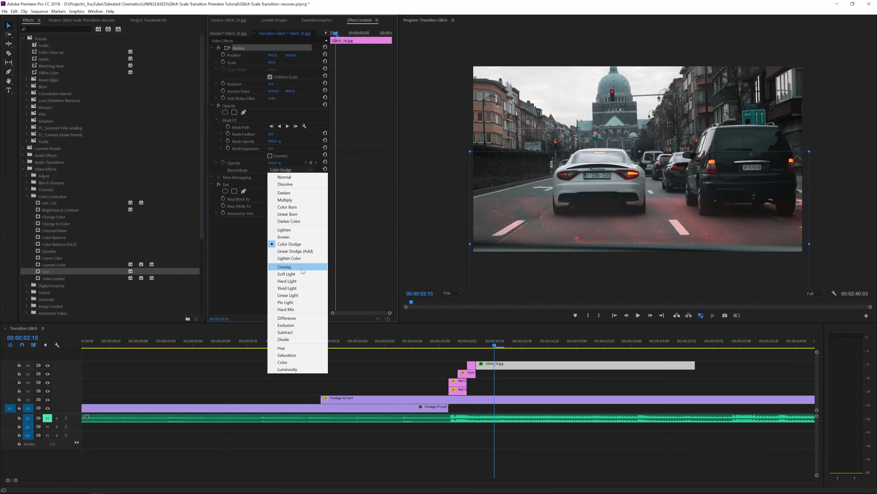
{"action": "left_click", "coordinate": [297, 281]}
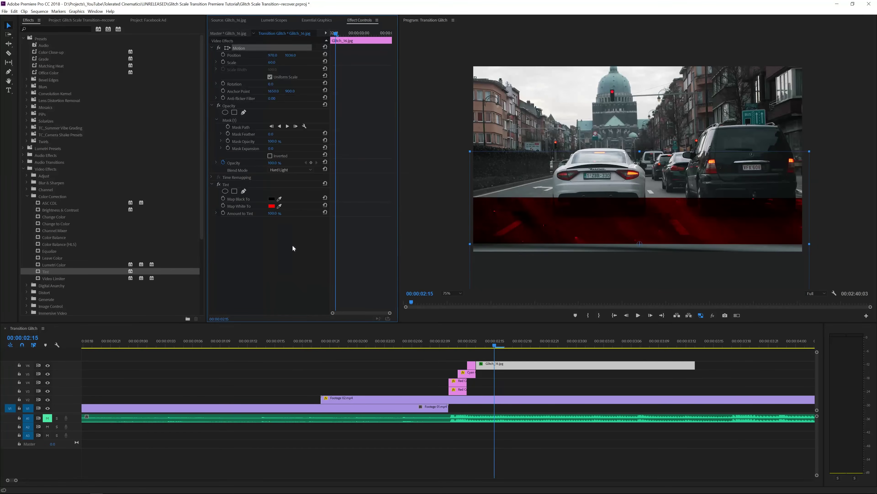
{"action": "left_click", "coordinate": [282, 170]}
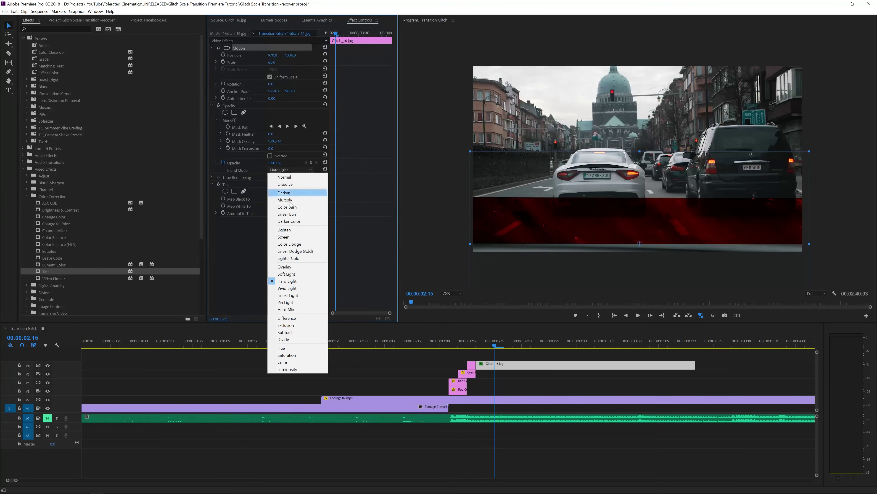
{"action": "left_click", "coordinate": [292, 251]}
{"action": "left_click", "coordinate": [508, 357]}
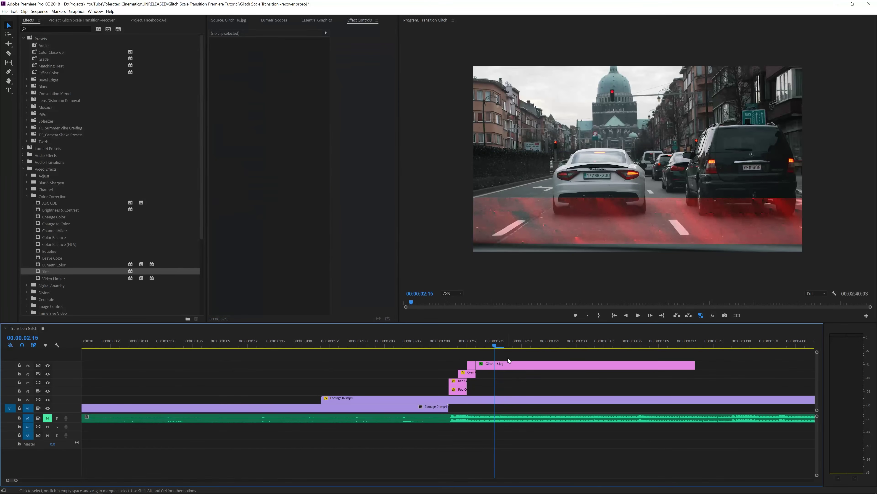
Shorten the Glitch_16.jpg clip to a single frame at 00:00:02:13, put it on track V7, and play back the transition.
{"action": "left_click", "coordinate": [500, 366]}
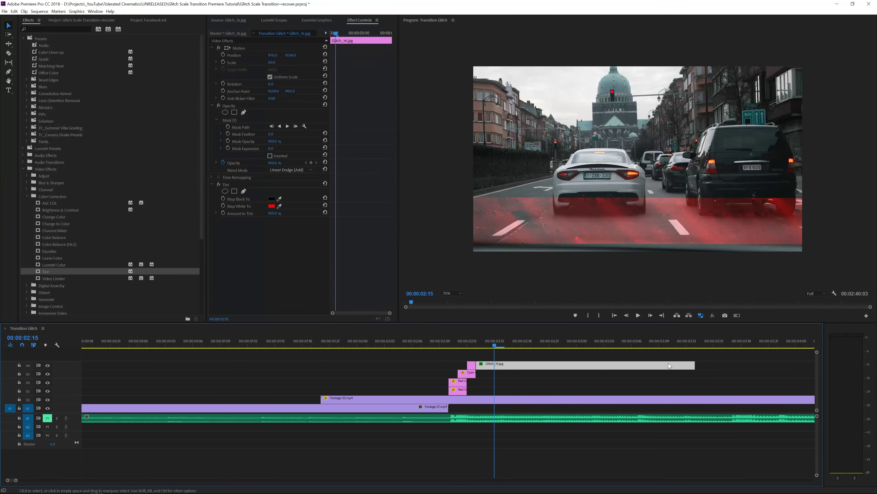
{"action": "left_click_drag", "start_coordinate": [693, 363], "coordinate": [481, 357]}
{"action": "left_click", "coordinate": [419, 340]}
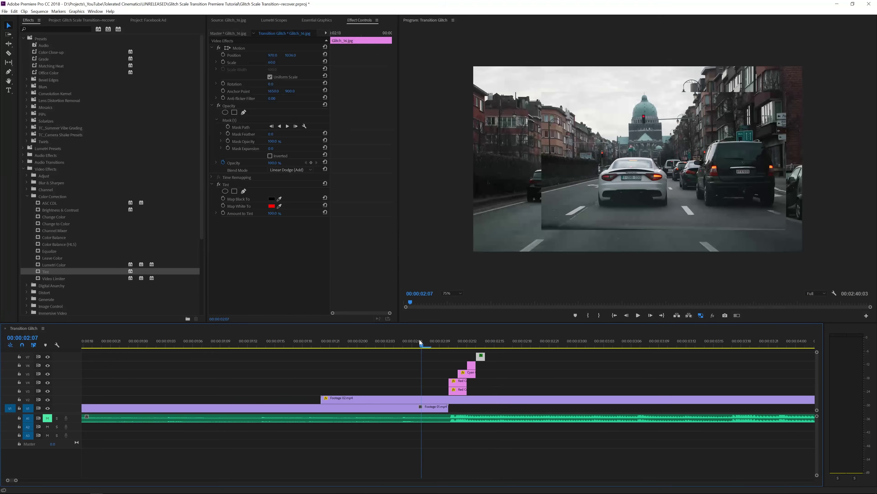
{"action": "key", "text": "space"}
{"action": "left_click", "coordinate": [283, 343]}
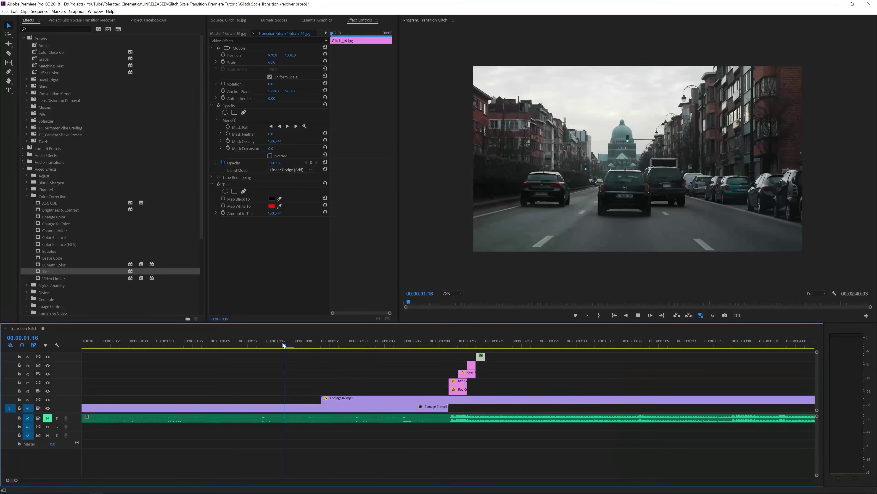